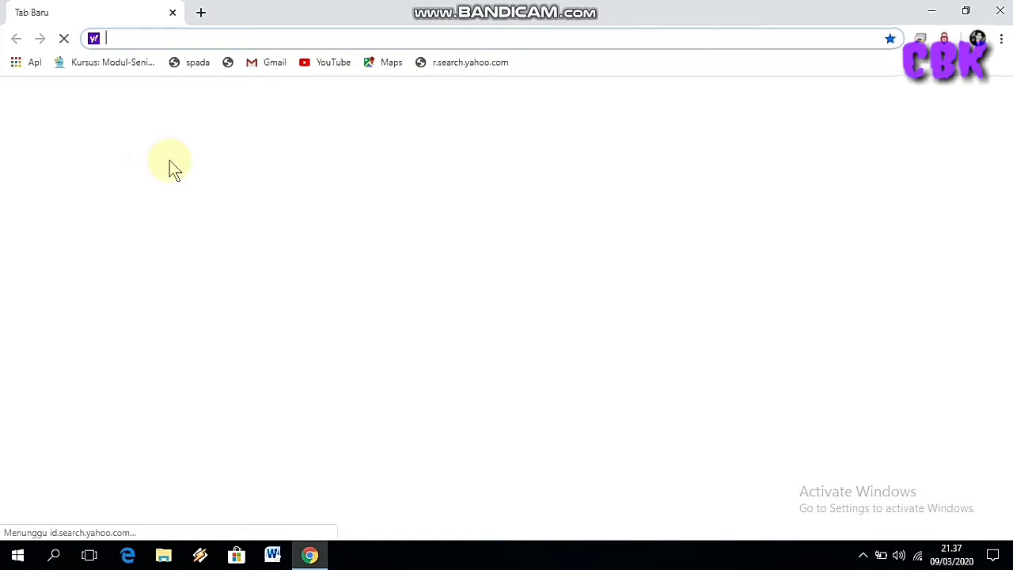
Search the web for "pmpdidasmen" and open the PMP Dikdasmen site at pmp.dikdasmen.kemdikbud.go.id
type("pmp")
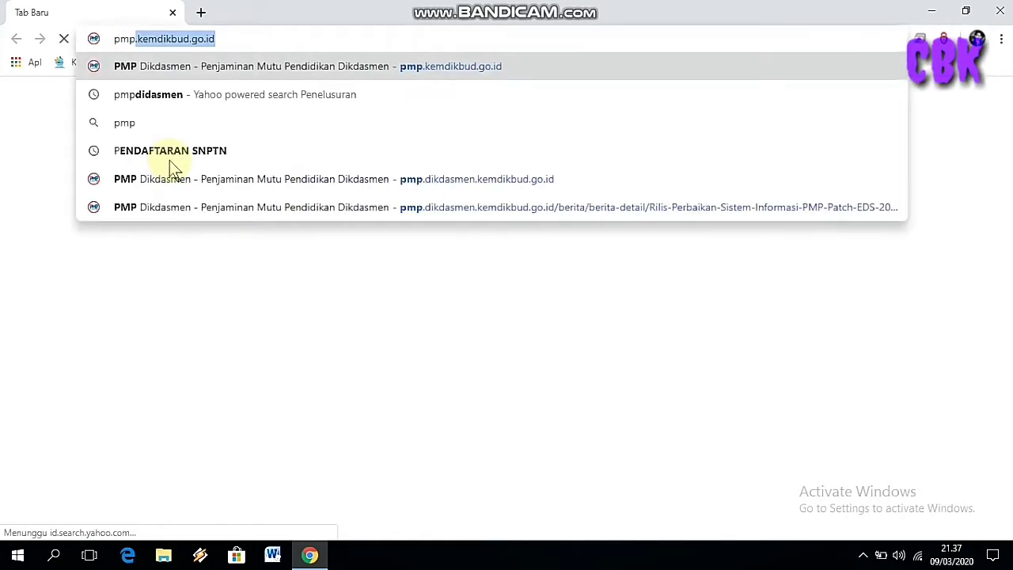
type("di")
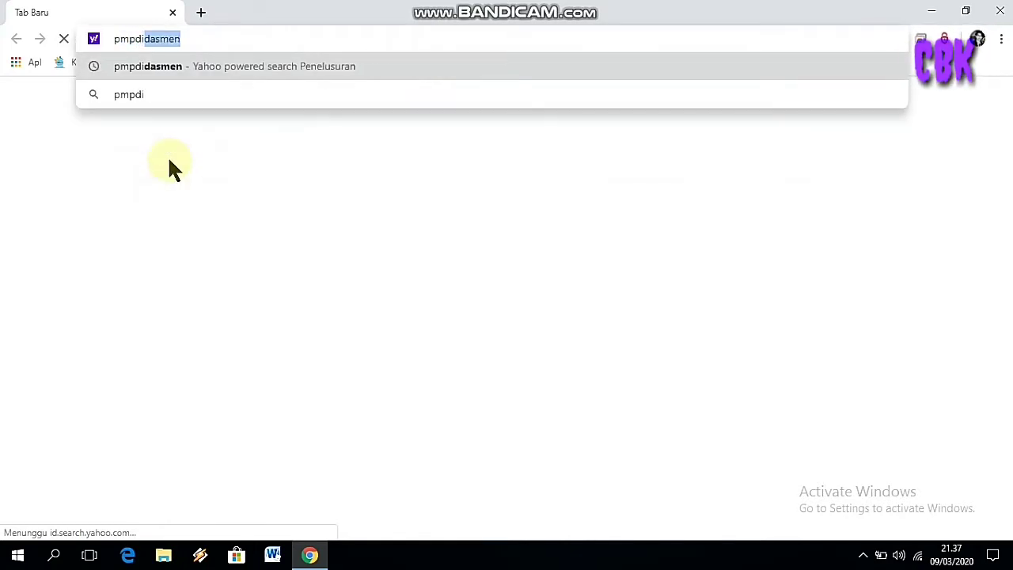
key("Return")
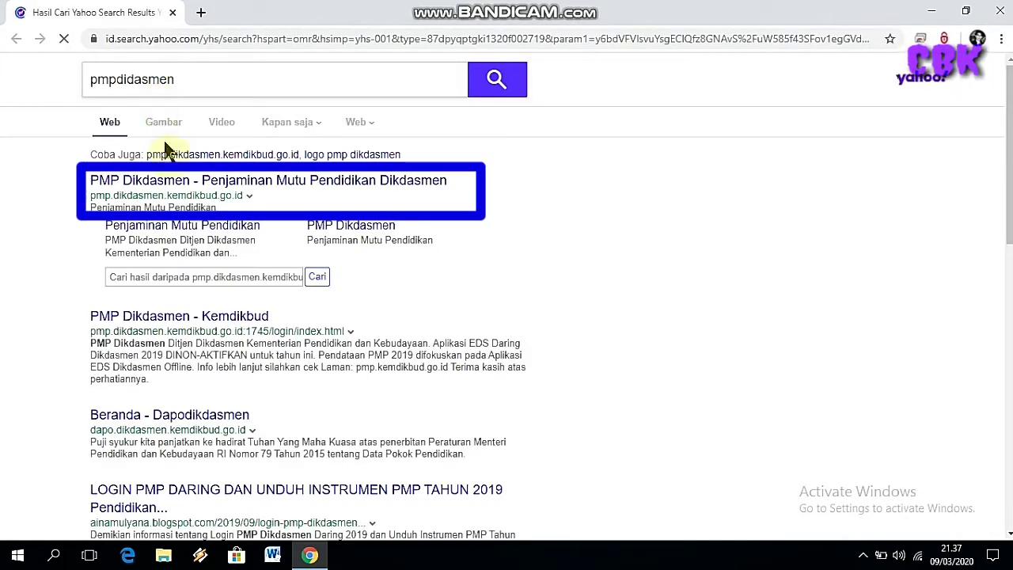
left_click(182, 184)
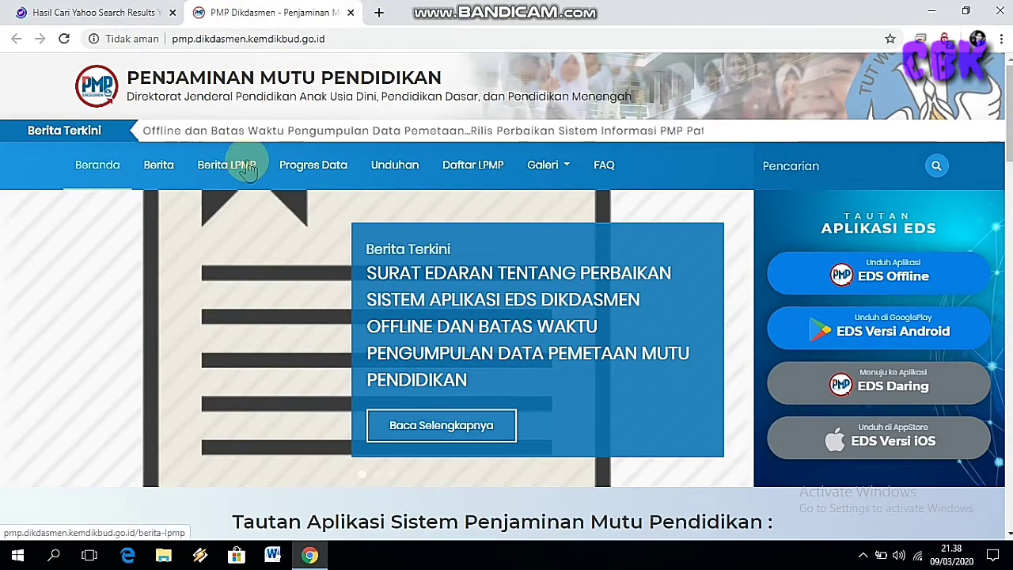
Go to the Progres Data page and sign in to Manajemen PMP with the saved account e-mail and password
left_click(313, 169)
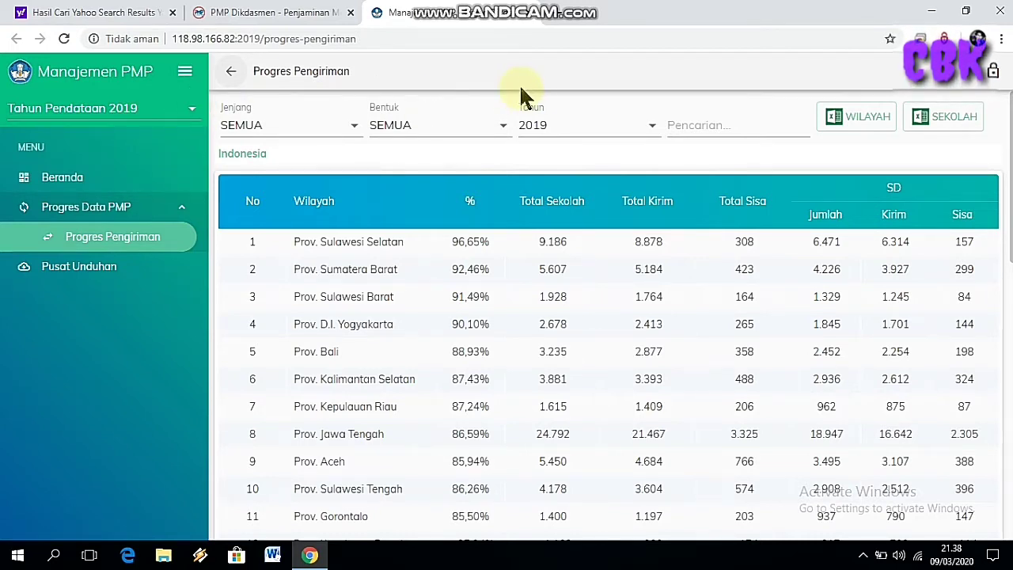
left_click(993, 75)
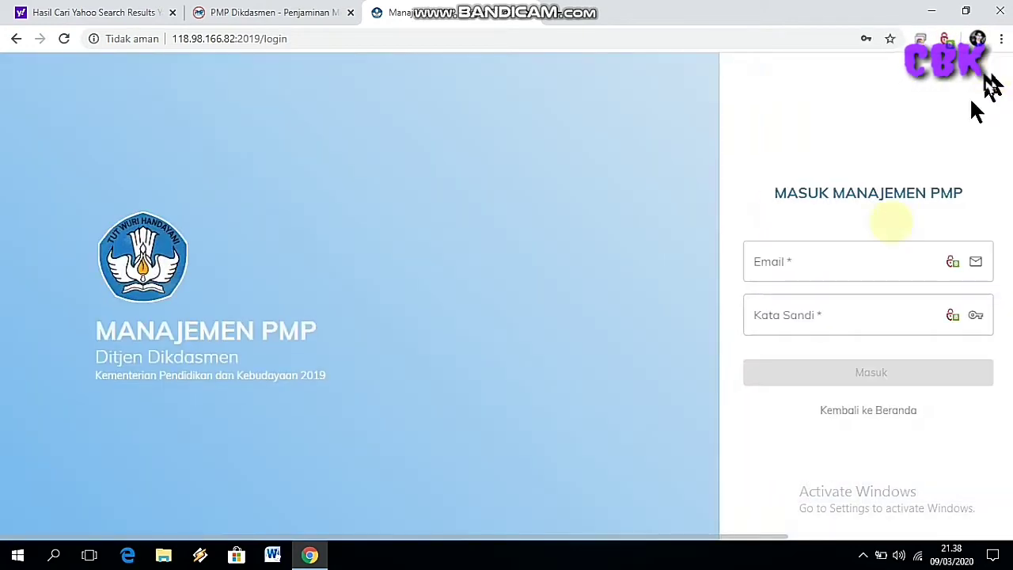
left_click(860, 259)
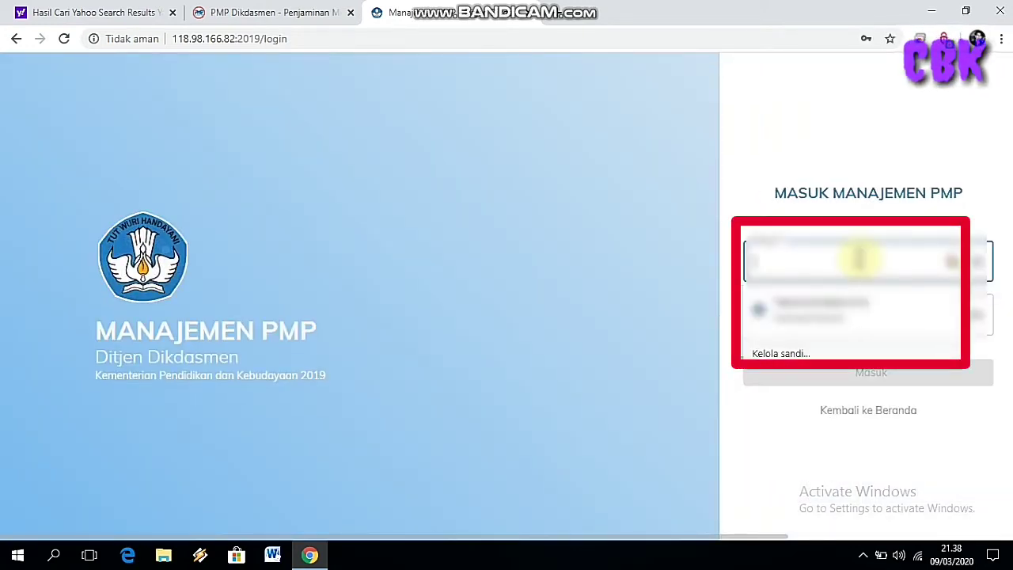
left_click(857, 300)
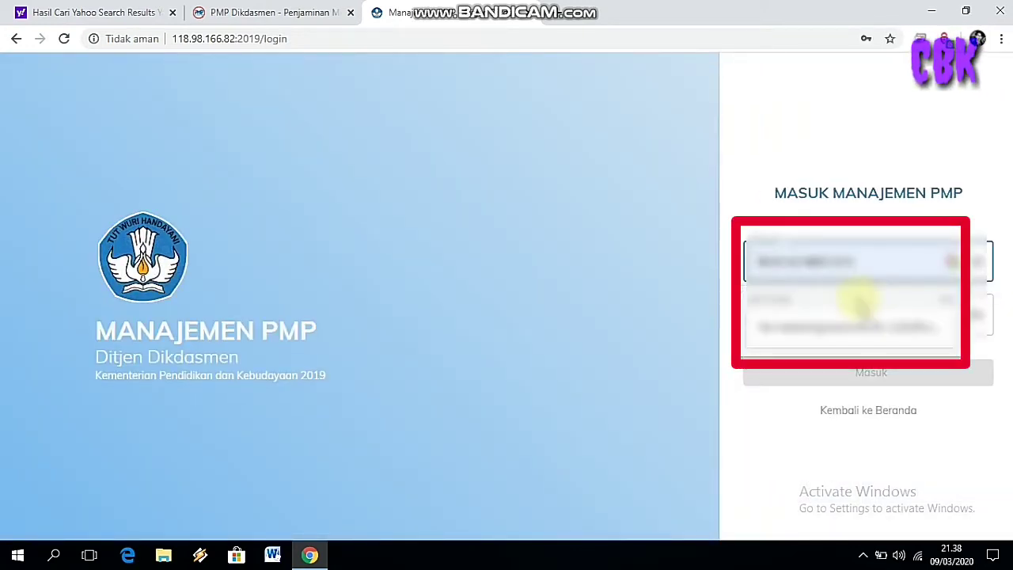
left_click(857, 301)
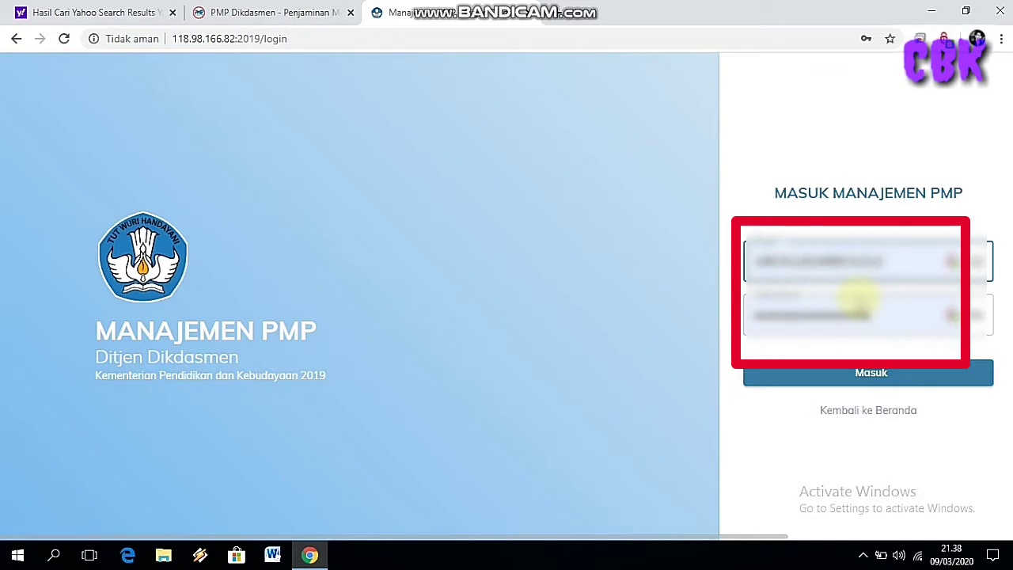
left_click(870, 377)
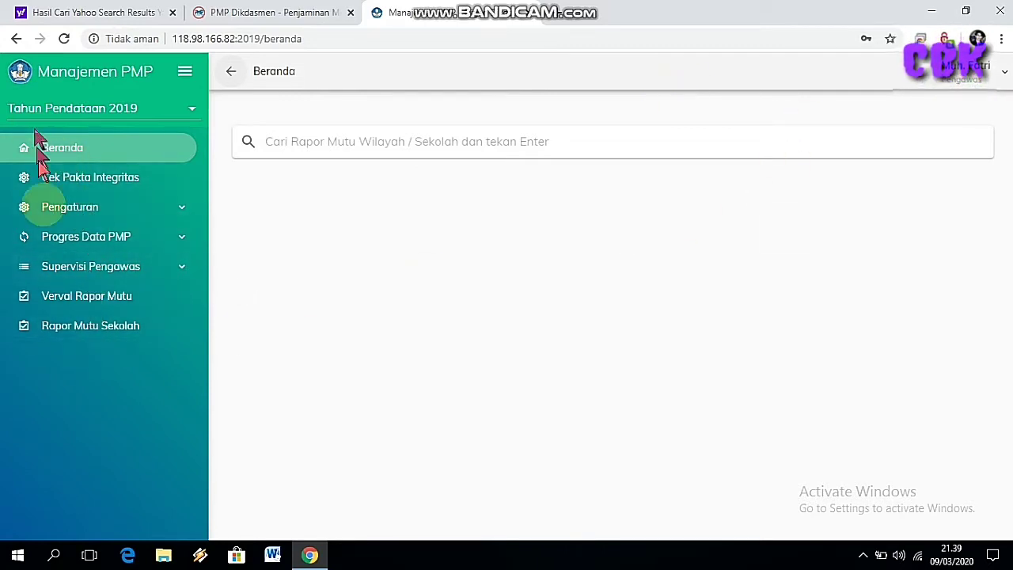
View the Cek Pakta Integritas page, retrying its loading, and the Profil Pengguna and Sekolah Binaan Pengawas settings pages
left_click(47, 181)
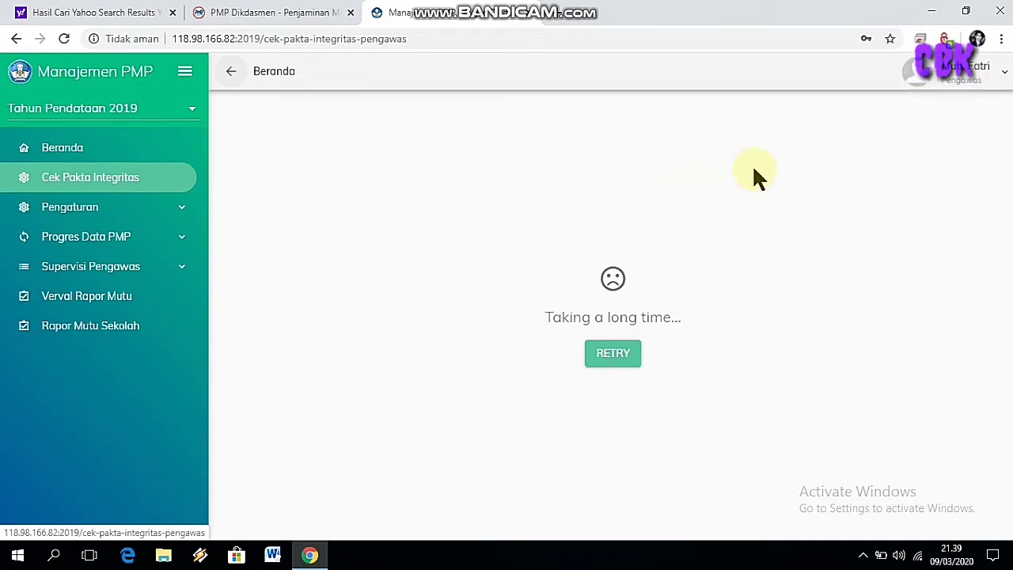
left_click(618, 358)
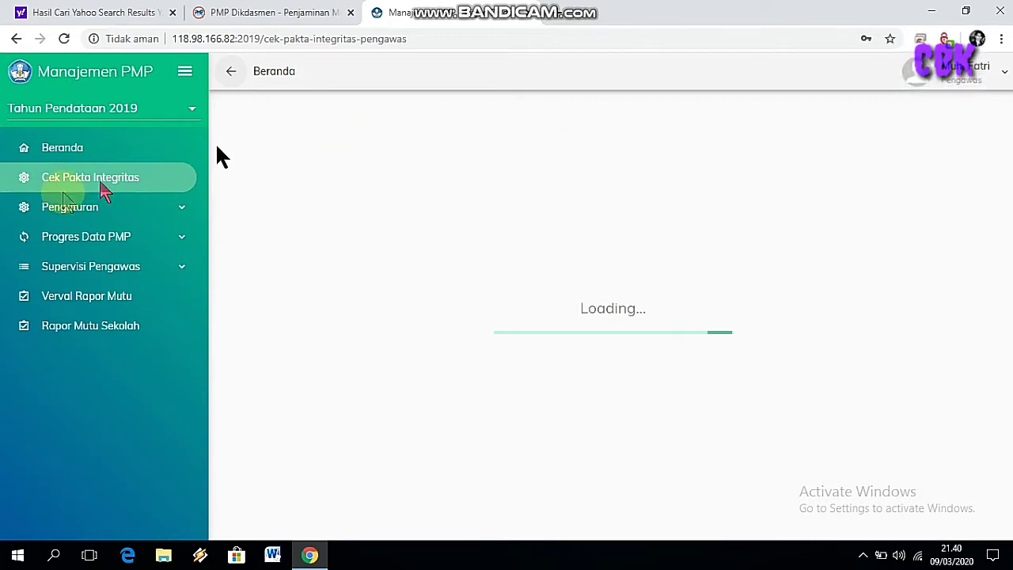
left_click(62, 211)
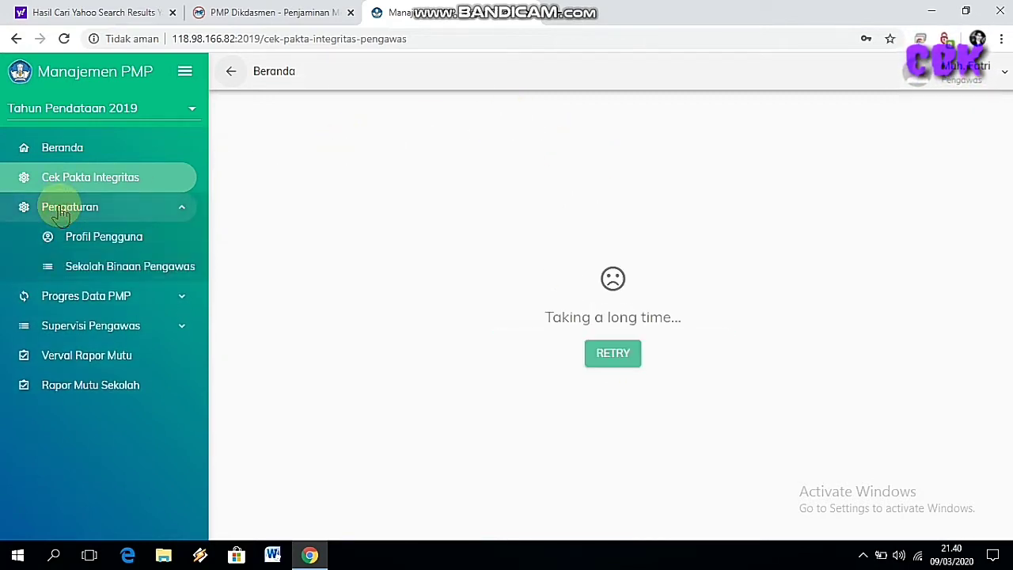
left_click(106, 242)
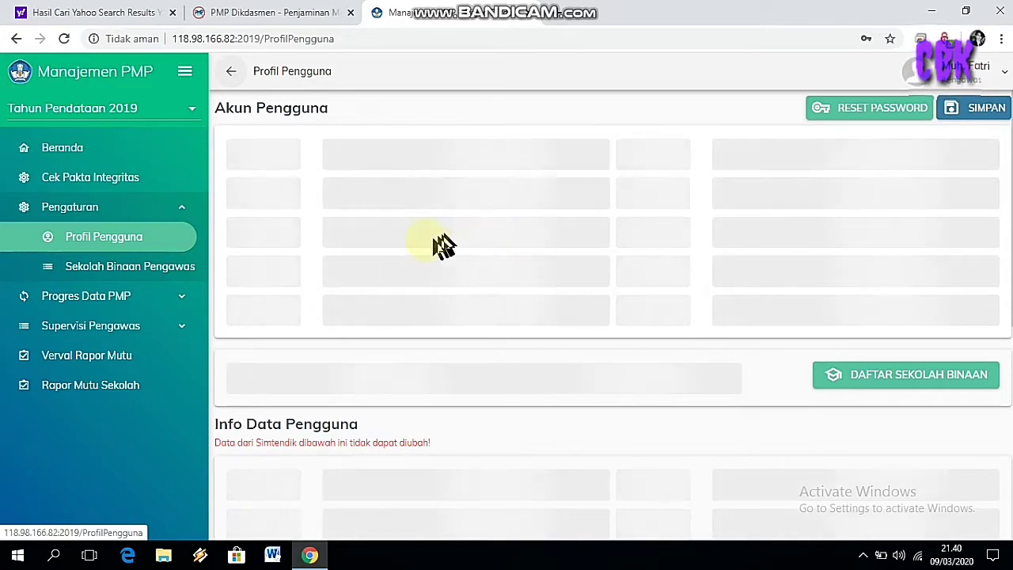
left_click(155, 274)
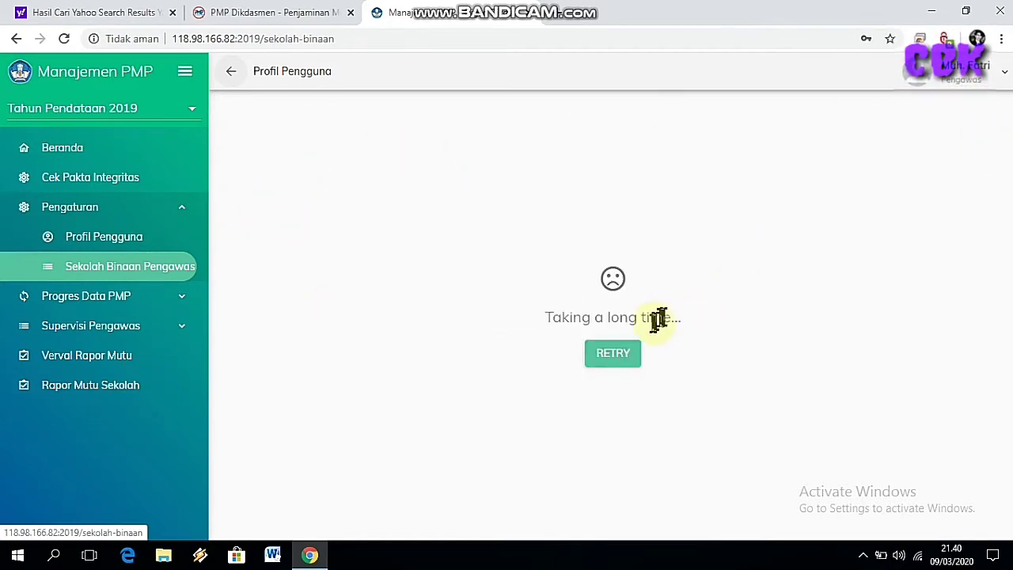
View the Progres Pengiriman page under Progres Data PMP and dismiss the website notification
left_click(79, 305)
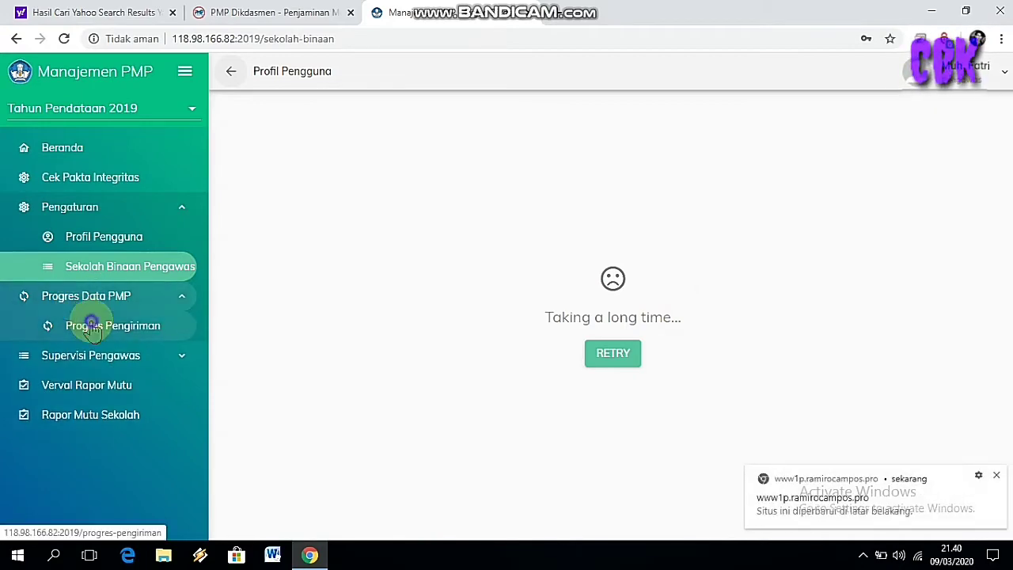
left_click(93, 329)
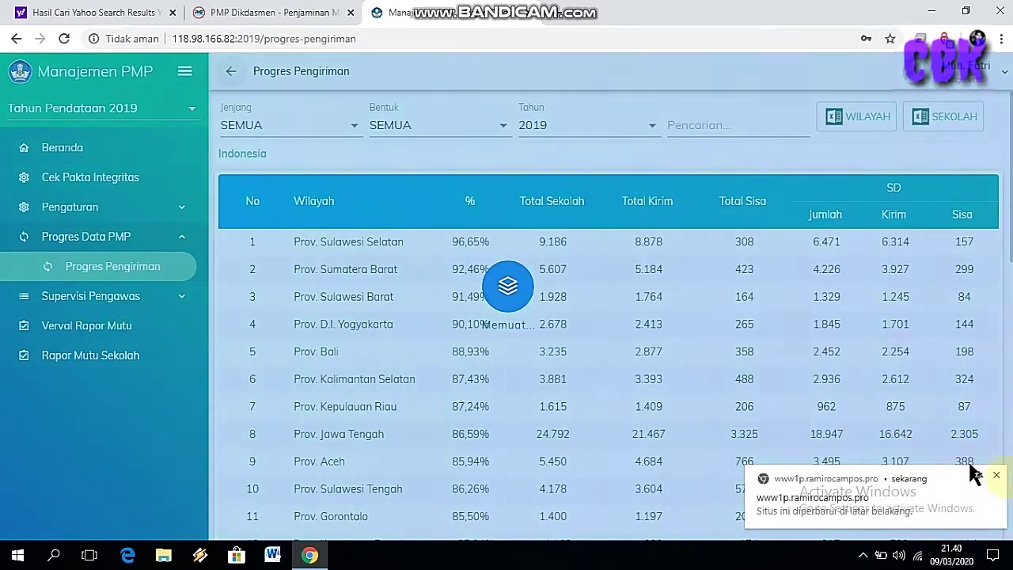
left_click(995, 477)
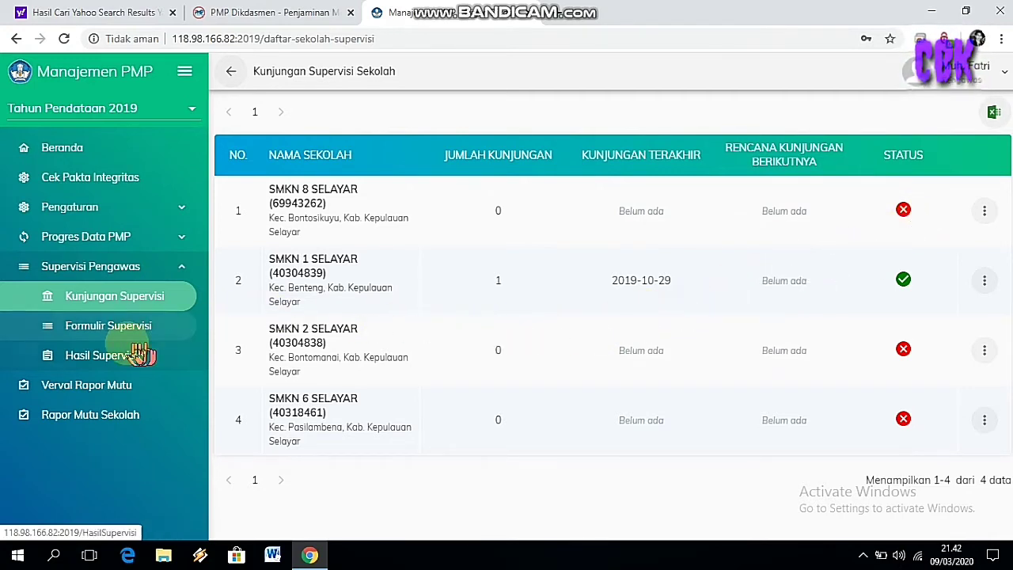
Open the Formulir Supervisi, choose SMKN 6 SELAYAR as the Sekolah Binaan, and show the visit date calendar
left_click(105, 331)
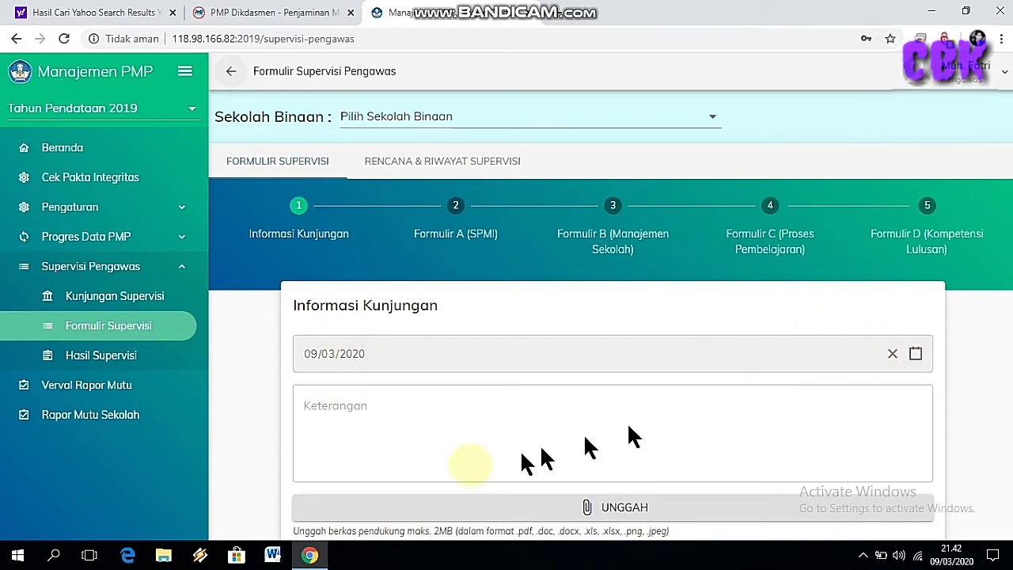
scroll(475, 467, "down", 1)
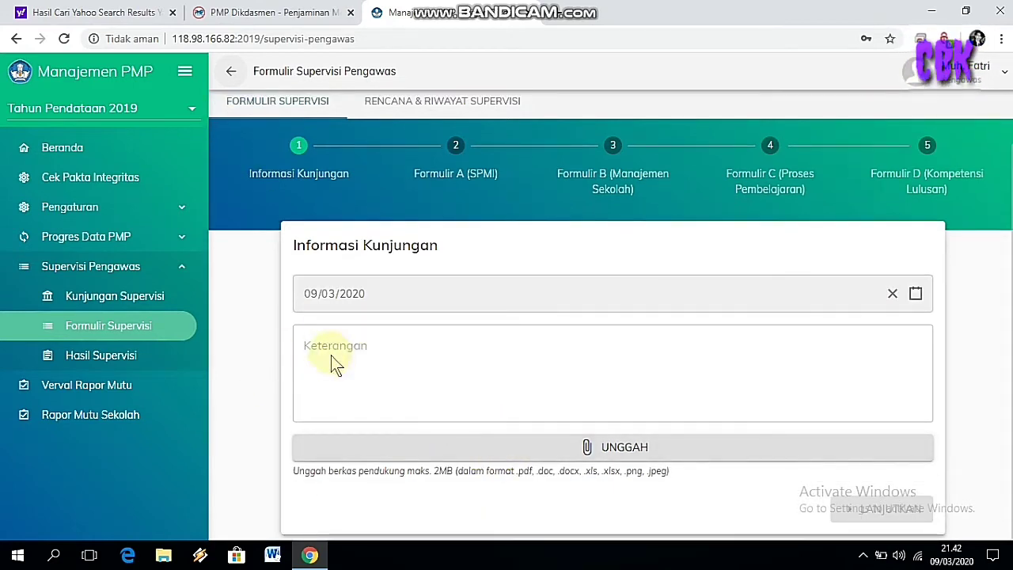
scroll(428, 257, "up", 1)
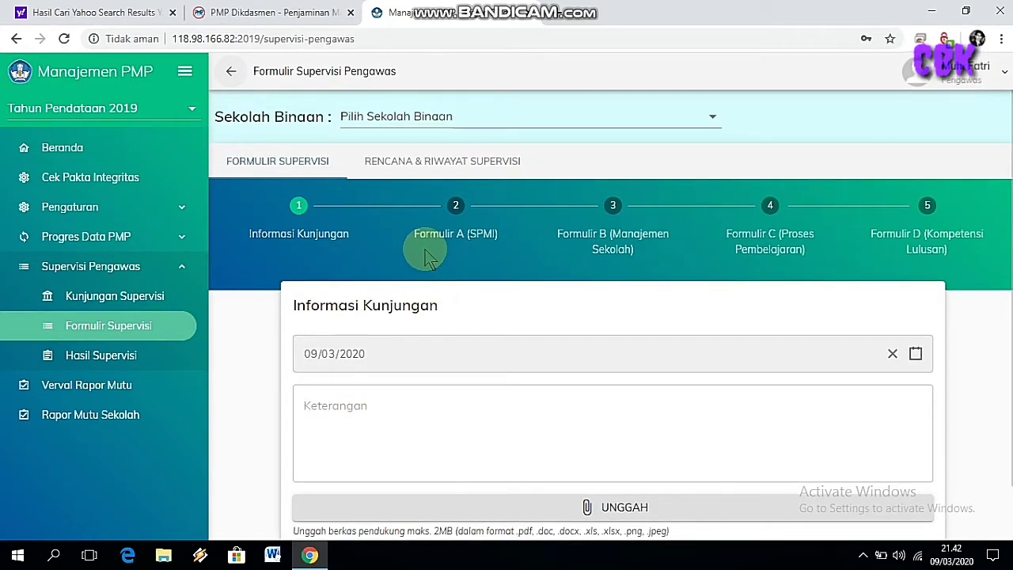
left_click(714, 117)
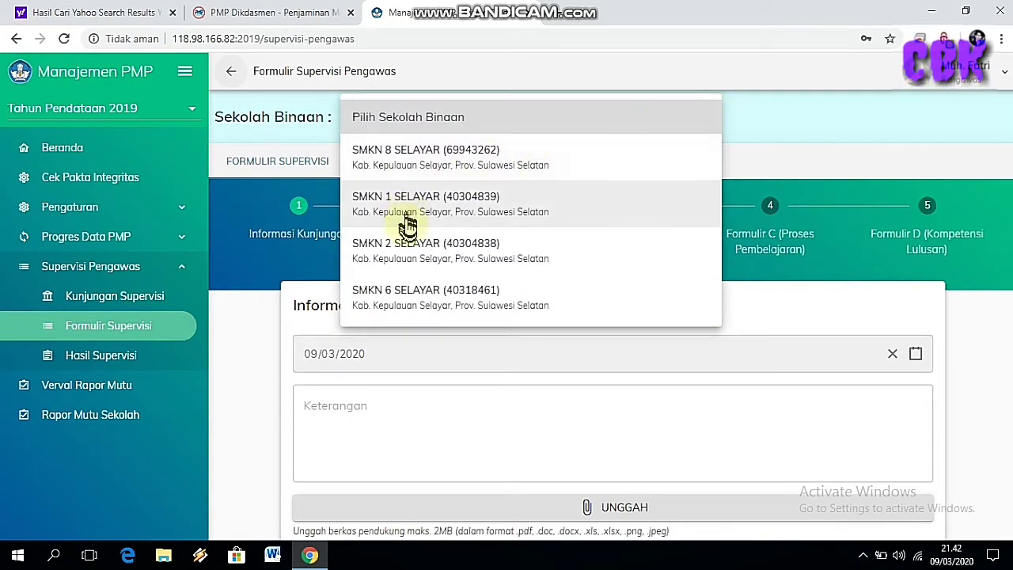
left_click(412, 304)
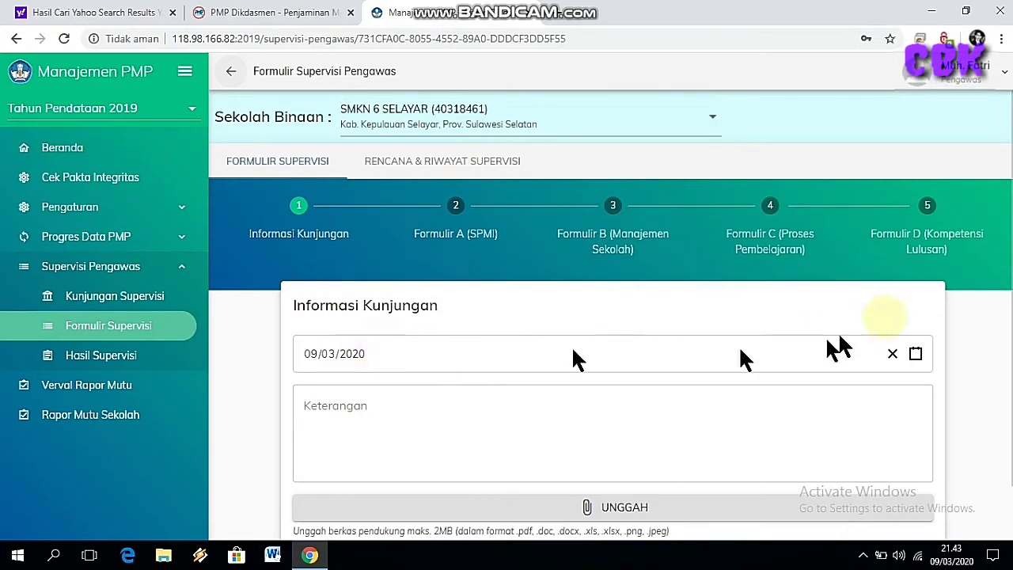
left_click(915, 354)
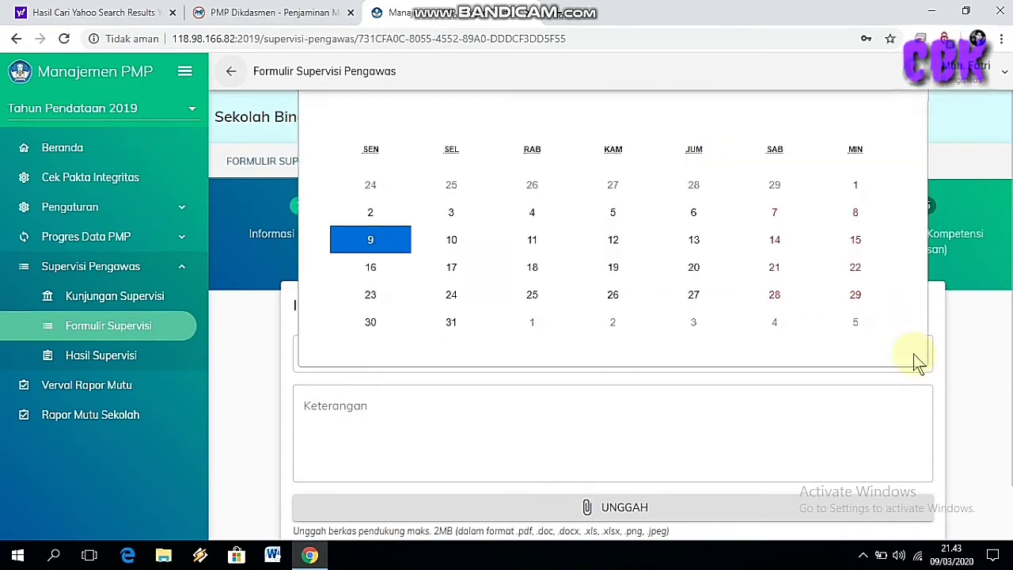
Enter the sample note "sosialisai penyederhanaan rpp" in the visit's Keterangan and clear it again
left_click(459, 406)
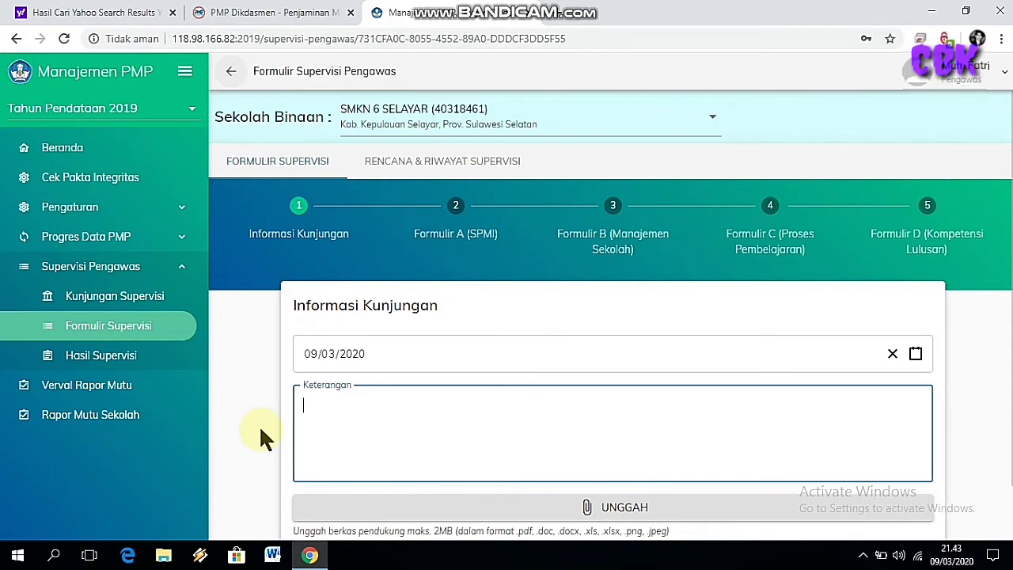
type("sosialisai penyederhanaan")
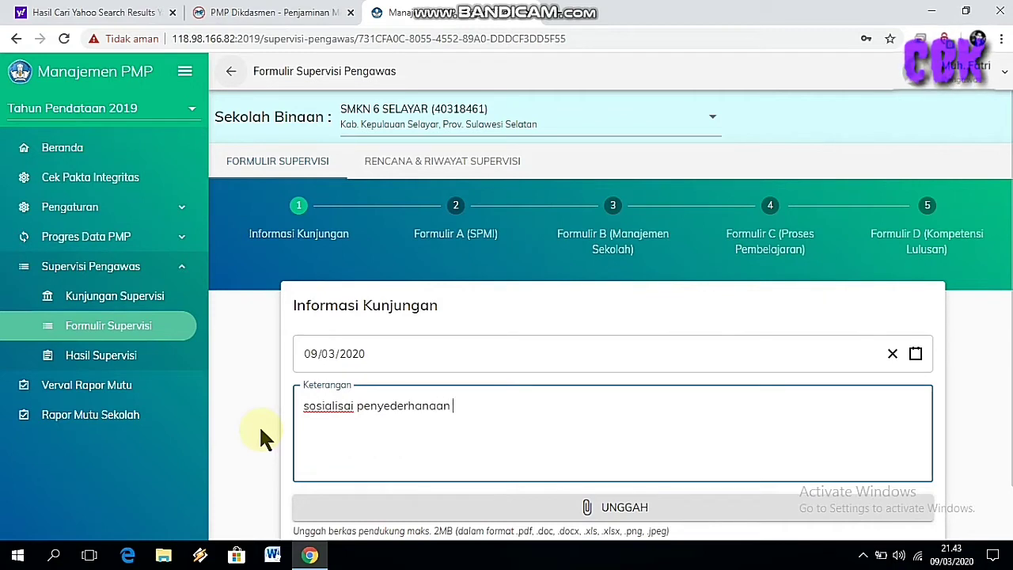
type(" rpp")
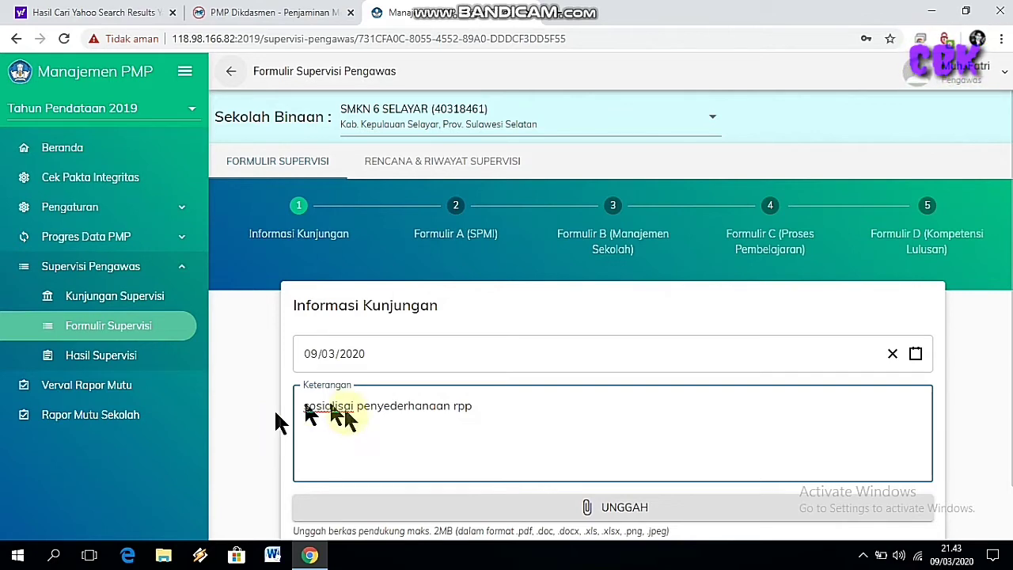
triple_click(493, 404)
key("BackSpace")
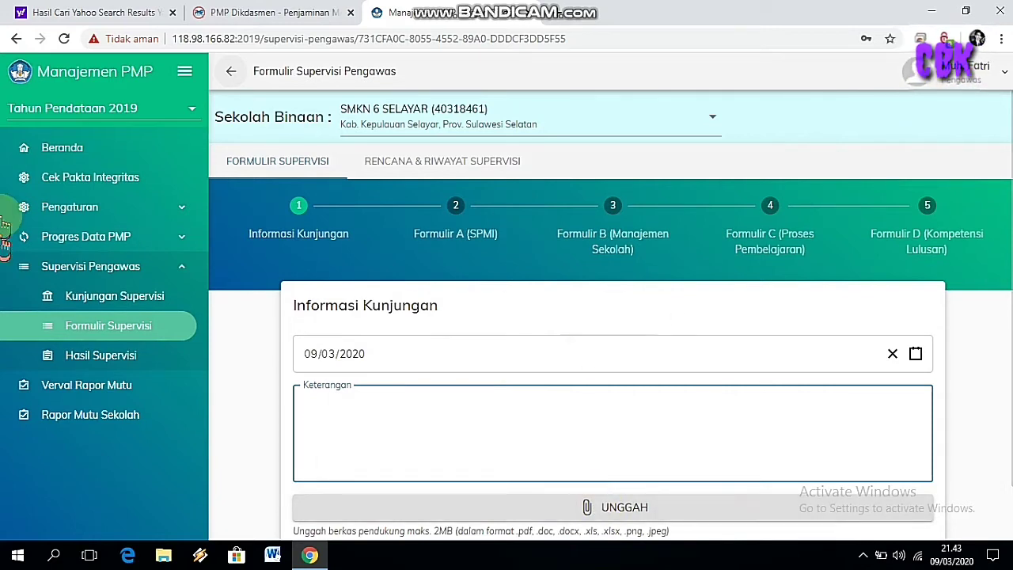
Load the Verval Rapor Mutu list and open the school verification for SMKN 6 SELAYAR
left_click(96, 386)
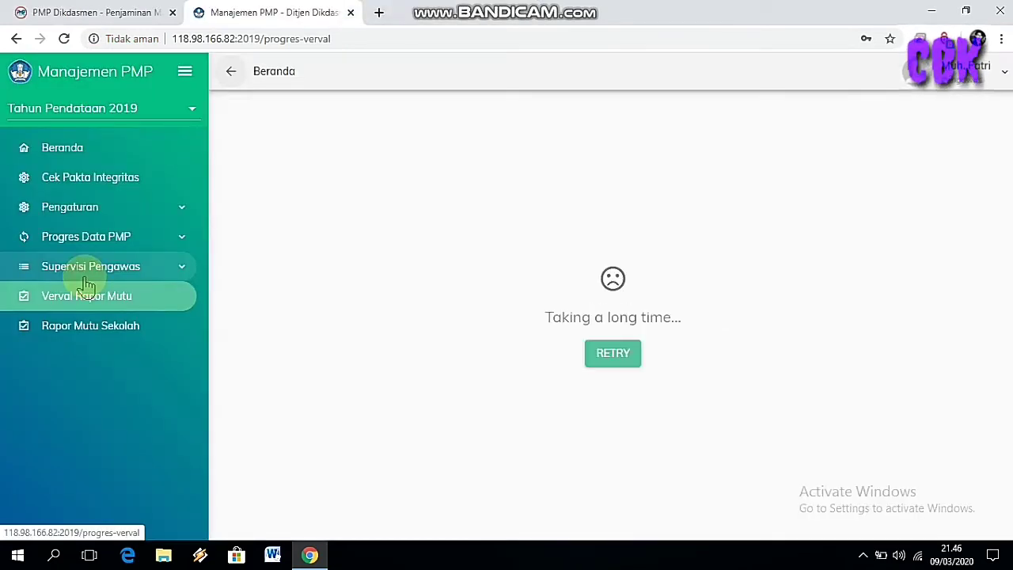
left_click(608, 353)
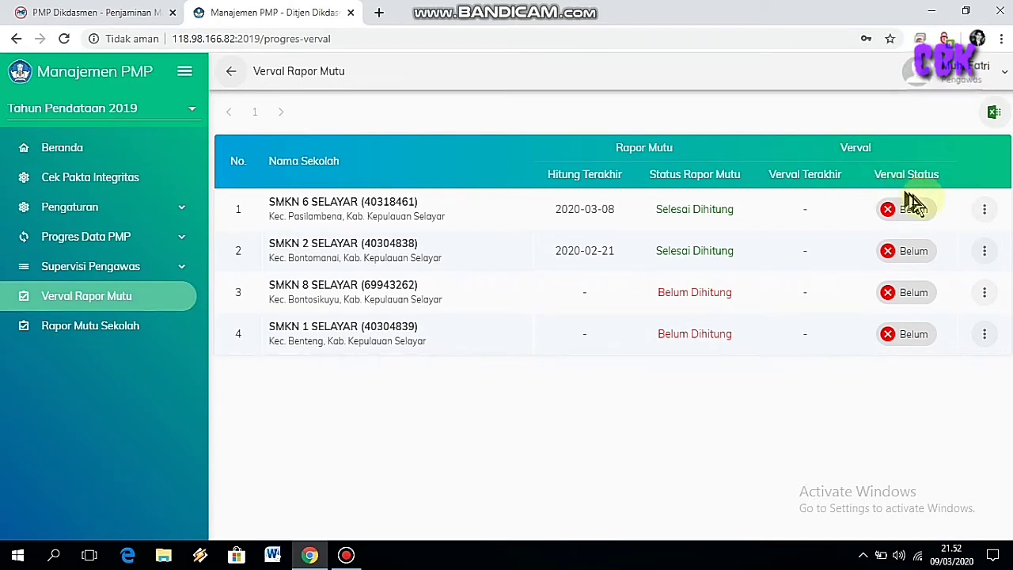
left_click(987, 212)
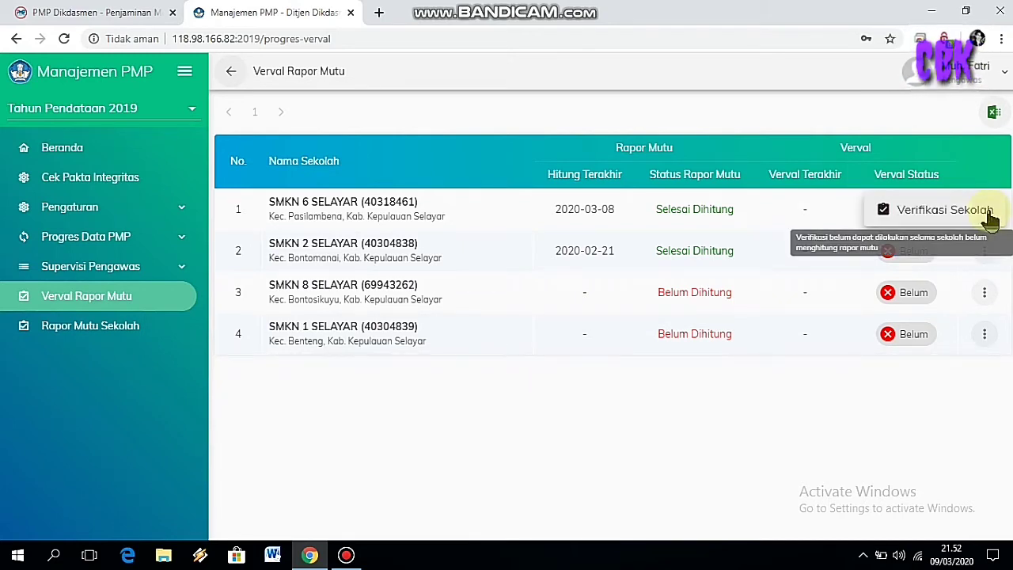
left_click(926, 224)
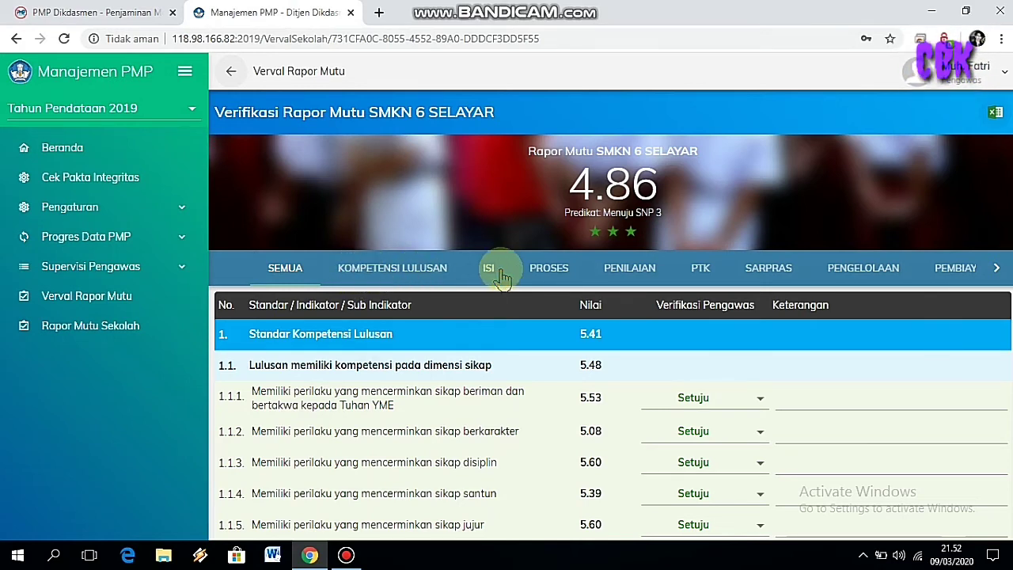
Review the Kompetensi Lulusan indicators, their scores and the supervisor verification choices for SMKN 6 SELAYAR
left_click(407, 274)
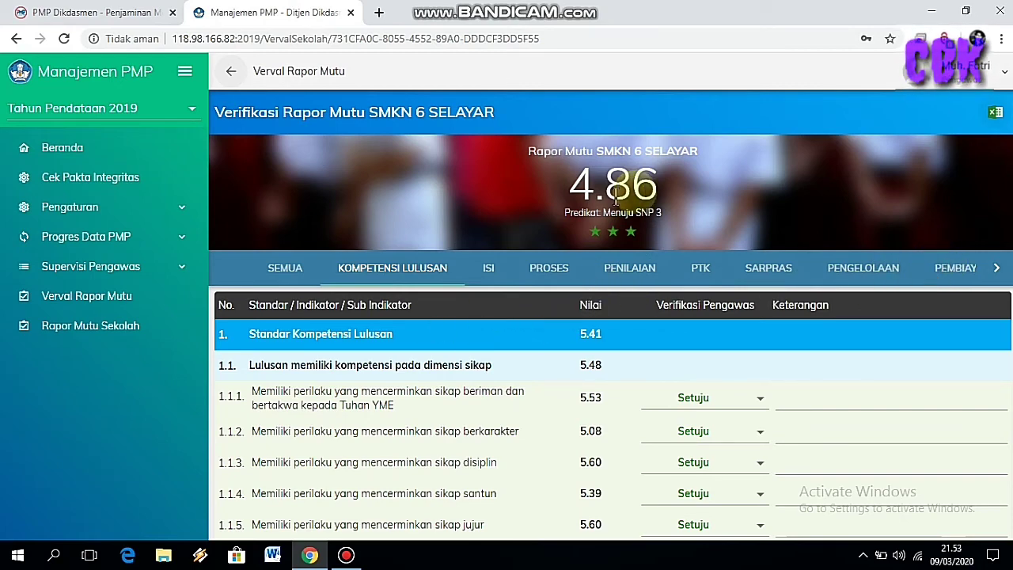
scroll(602, 491, "down", 1)
scroll(608, 433, "down", 1)
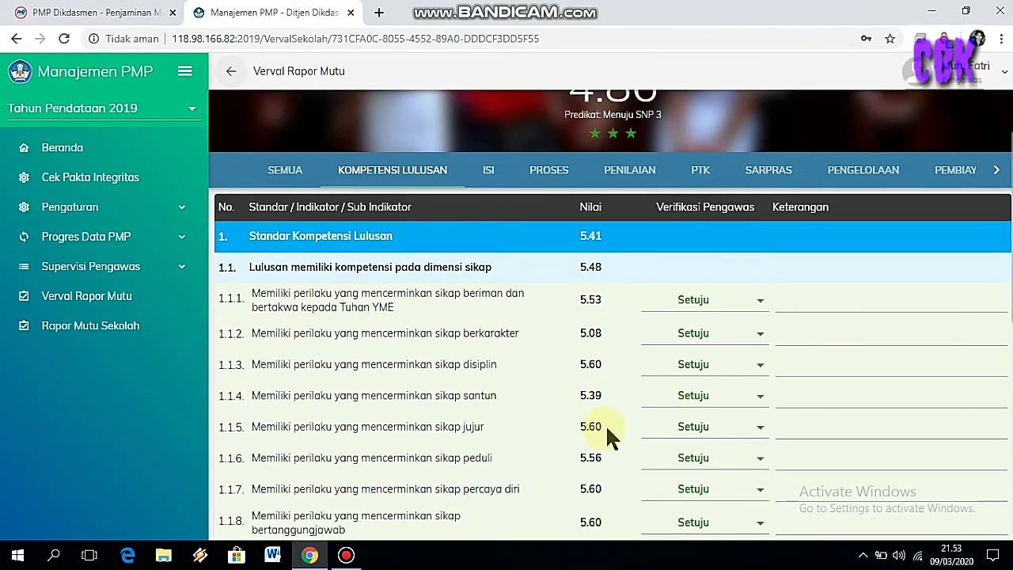
scroll(536, 324, "down", 1)
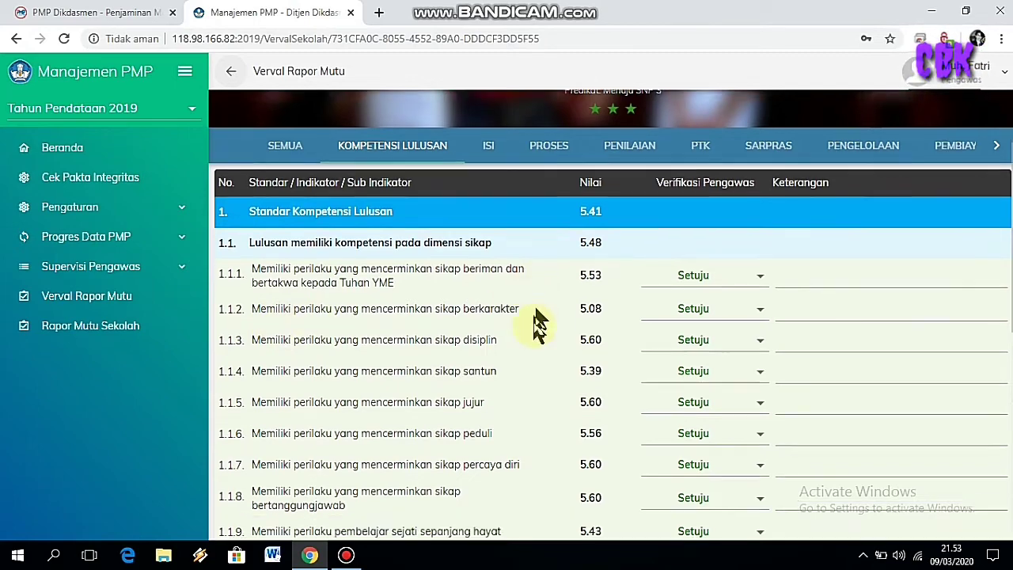
Try a different supervisor verification choice for Kompetensi Lulusan indicator 1.1.1 and set it back to Setuju
scroll(539, 331, "up", 1)
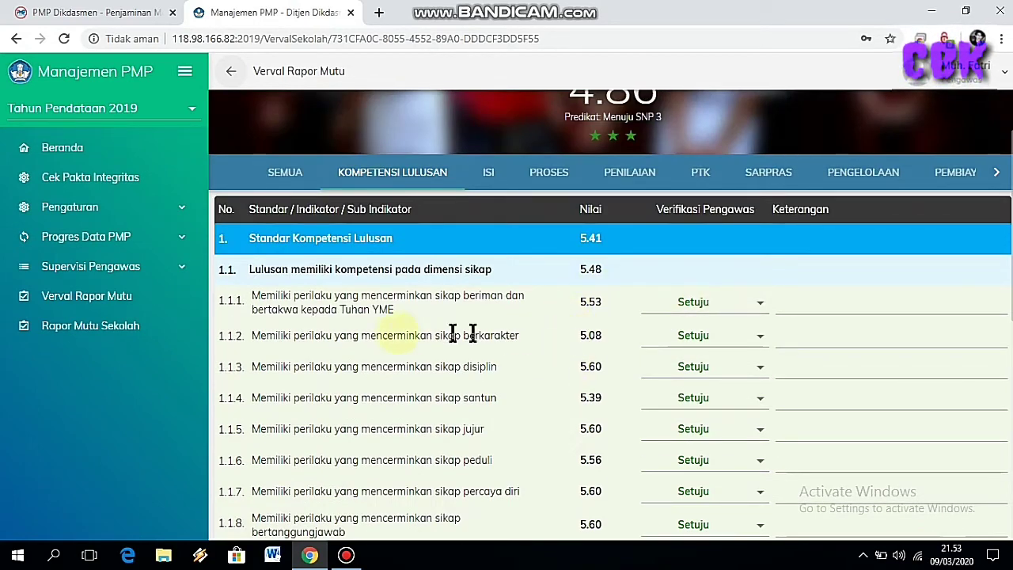
left_click(762, 307)
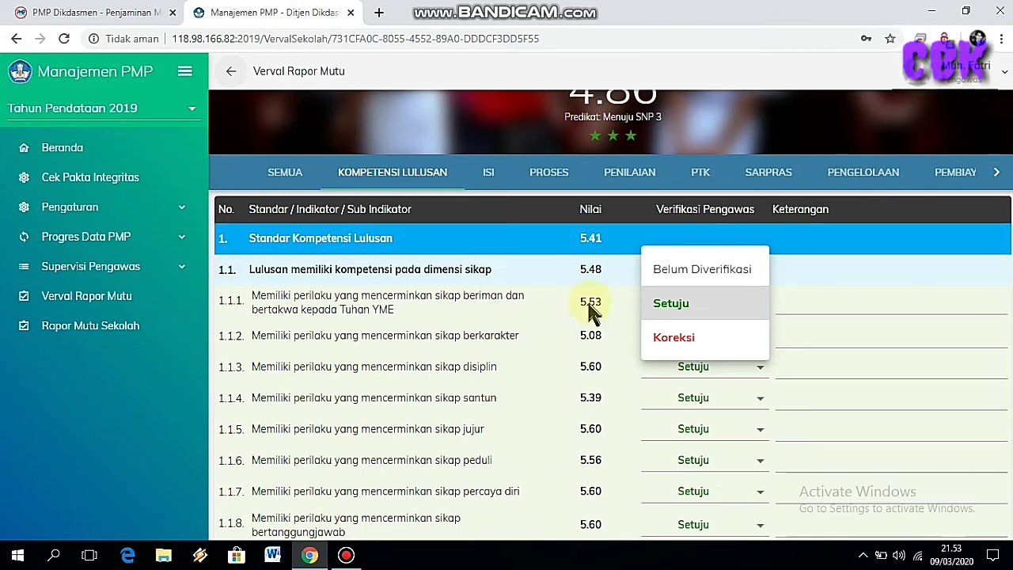
left_click(665, 338)
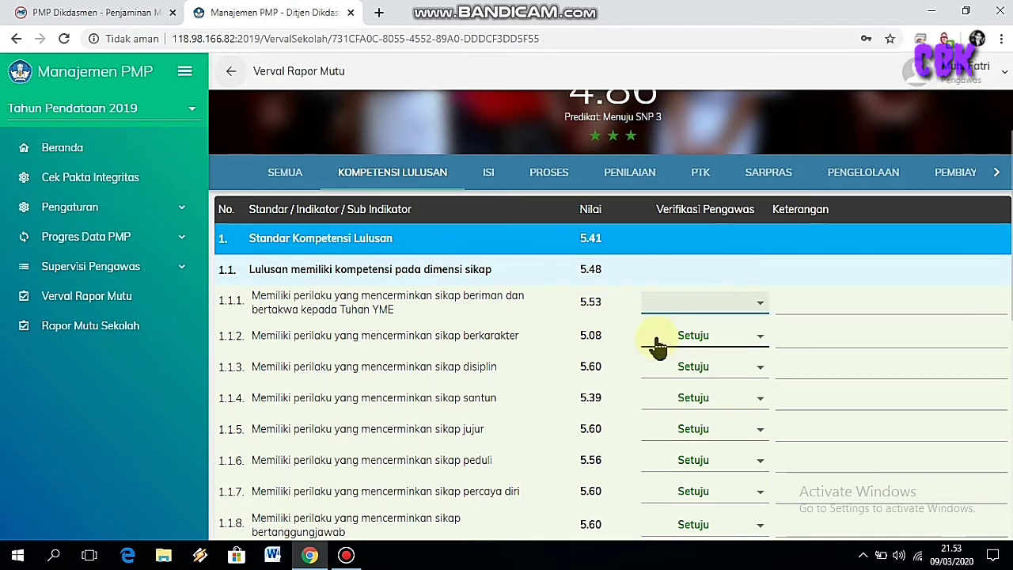
left_click(799, 306)
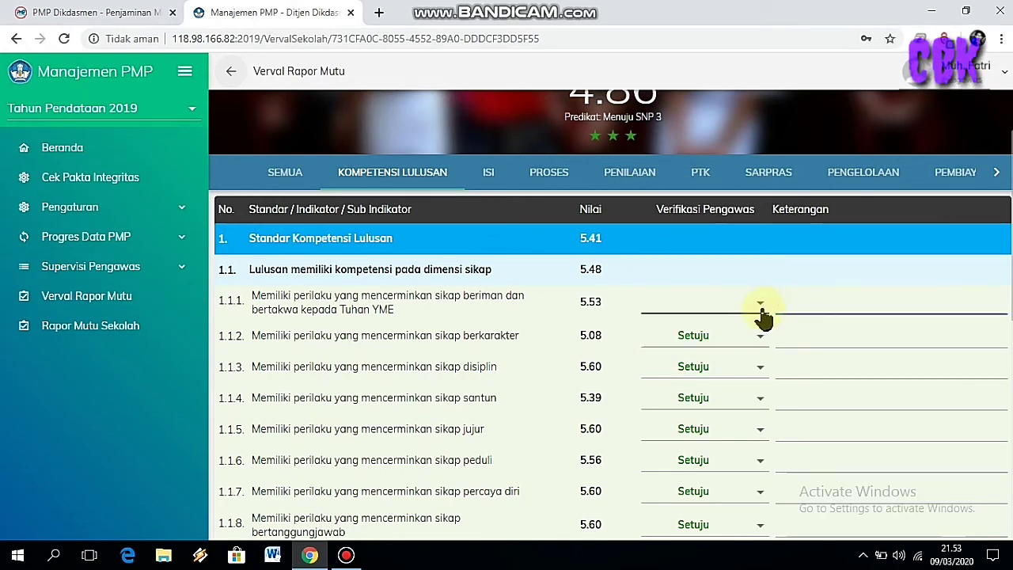
left_click(760, 304)
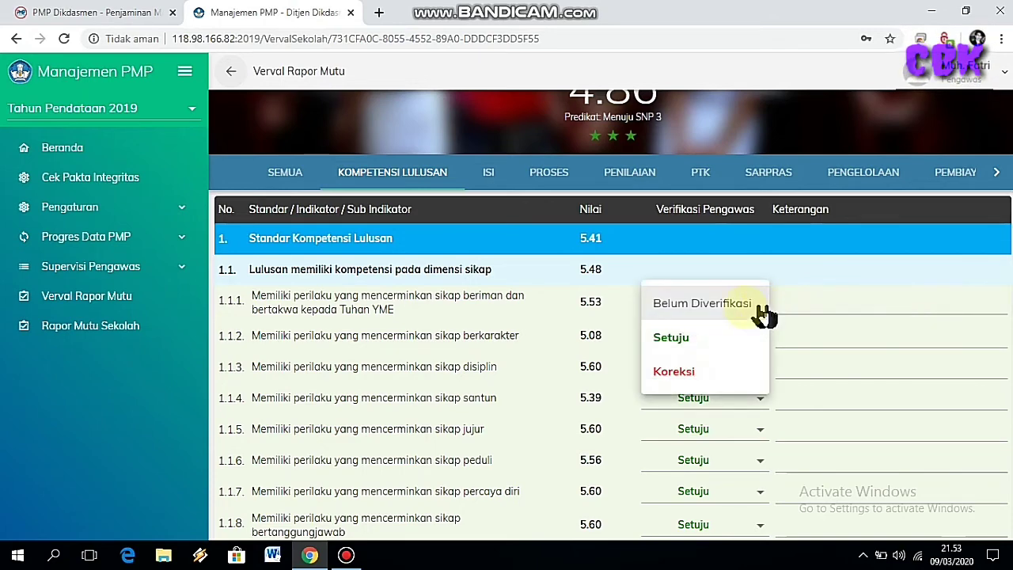
left_click(673, 338)
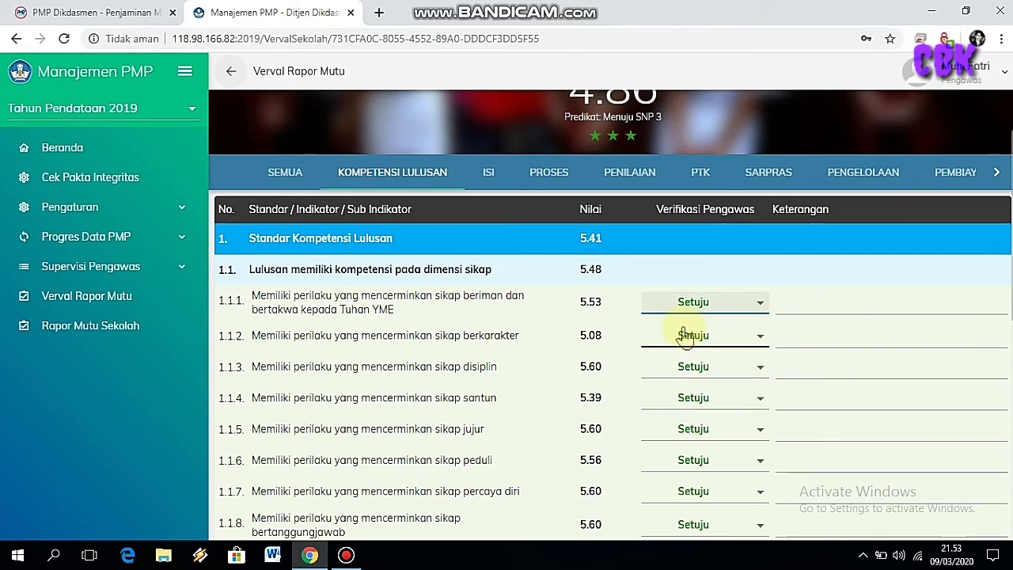
Check the remaining Kompetensi Lulusan indicators down to the notes area and display all standards with Semua
scroll(685, 339, "down", 1)
scroll(671, 293, "down", 6)
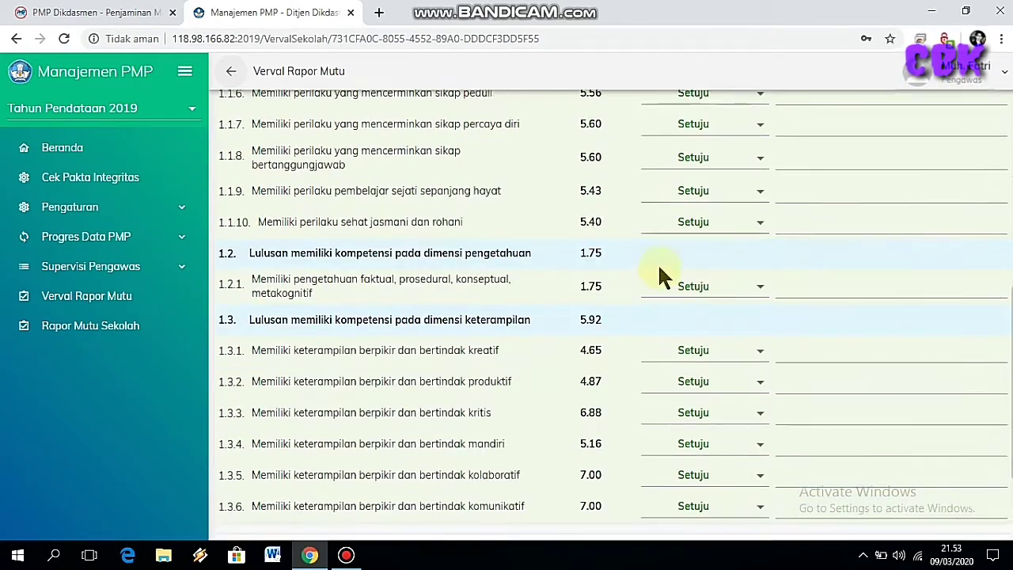
scroll(661, 282, "down", 1)
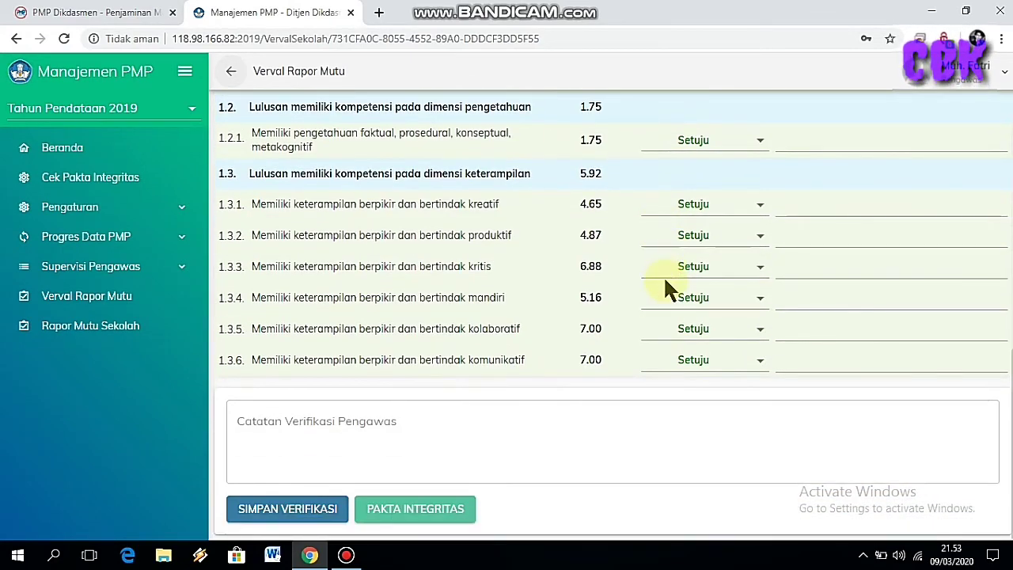
scroll(663, 276, "up", 8)
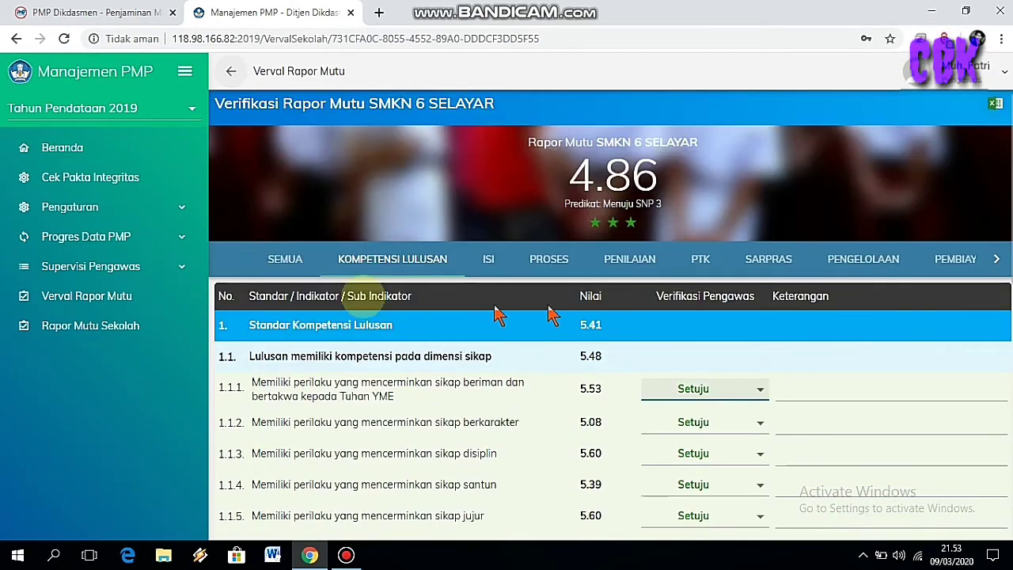
left_click(289, 266)
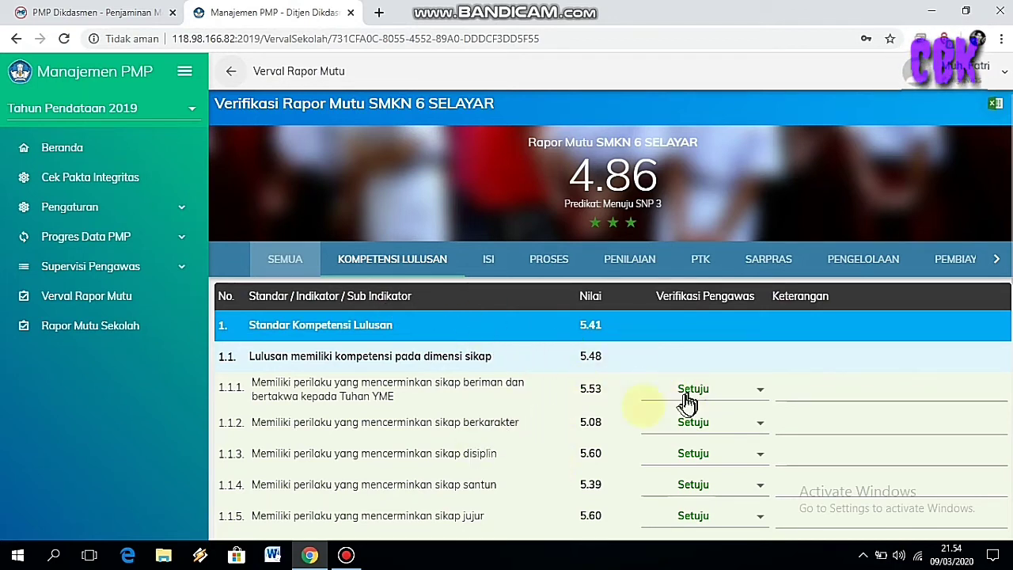
Review the scores and verification choices of every standard through Standar Pembiayaan, dismissing the error notice along the way
scroll(586, 373, "down", 5)
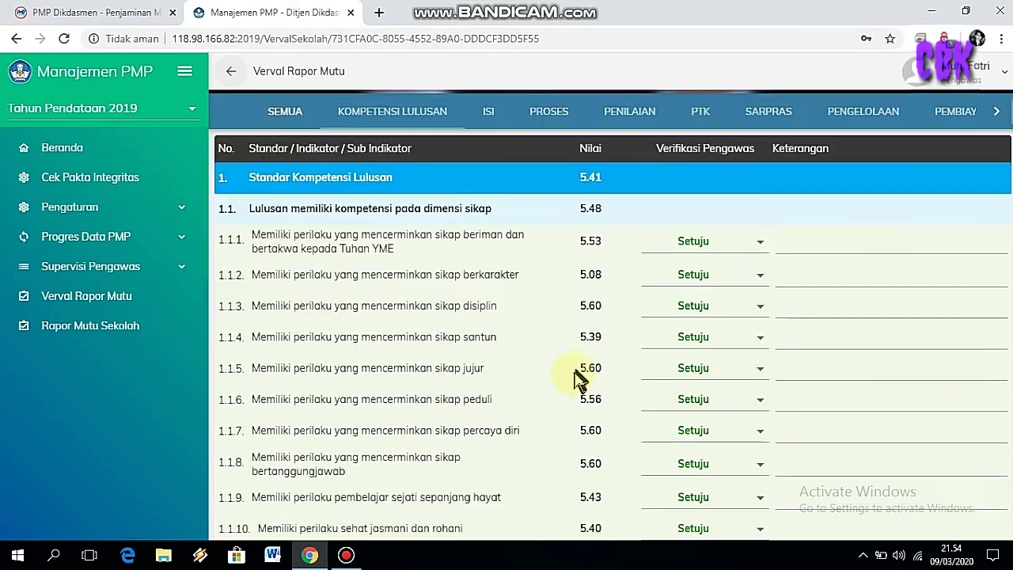
scroll(580, 376, "down", 10)
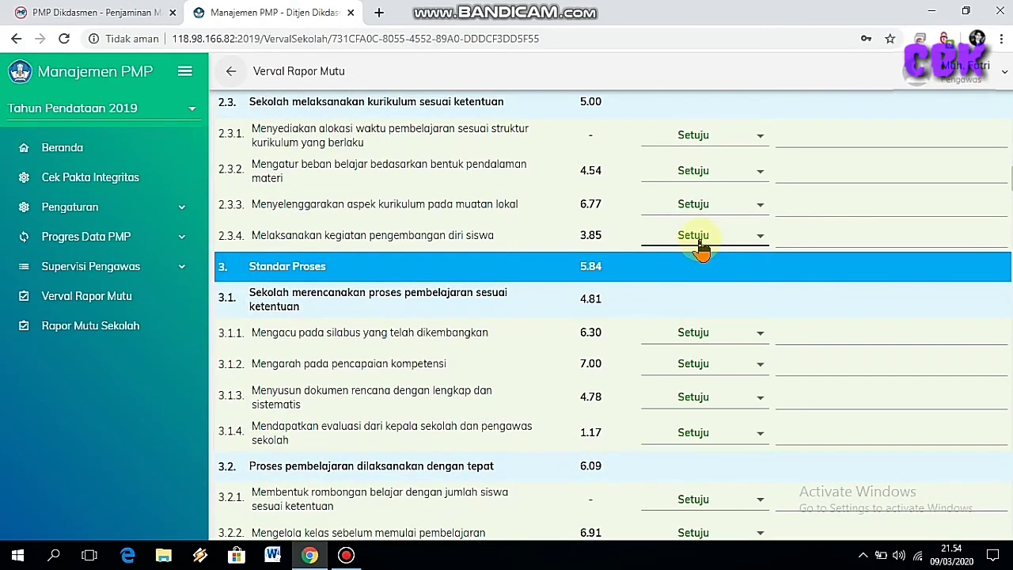
scroll(853, 237, "down", 3)
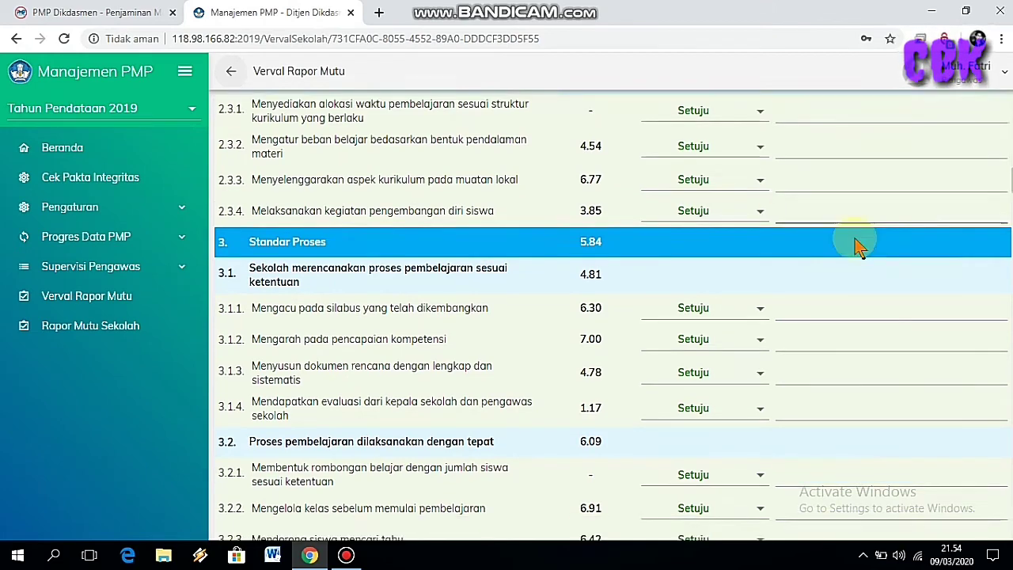
scroll(793, 225, "down", 12)
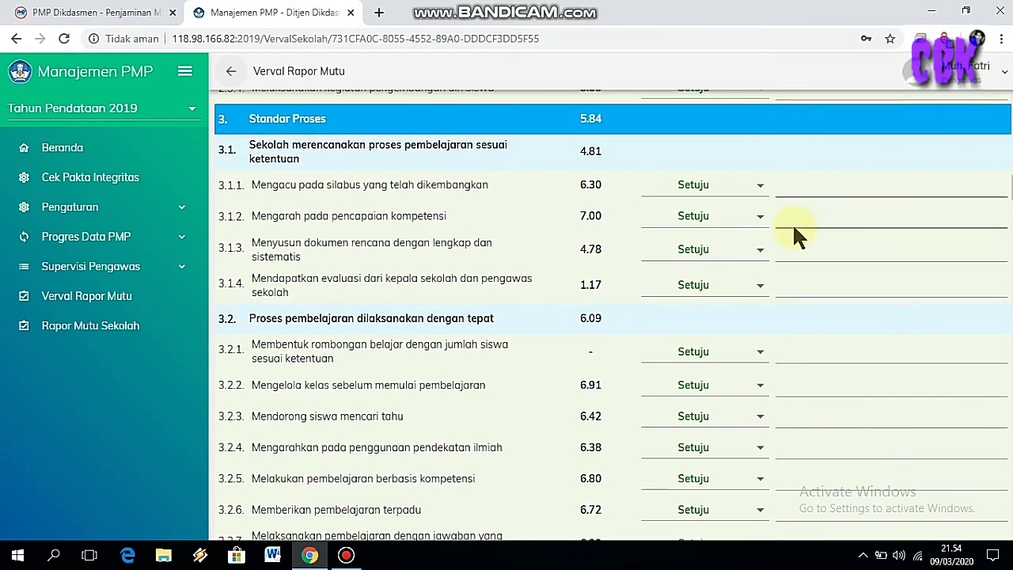
scroll(790, 247, "down", 13)
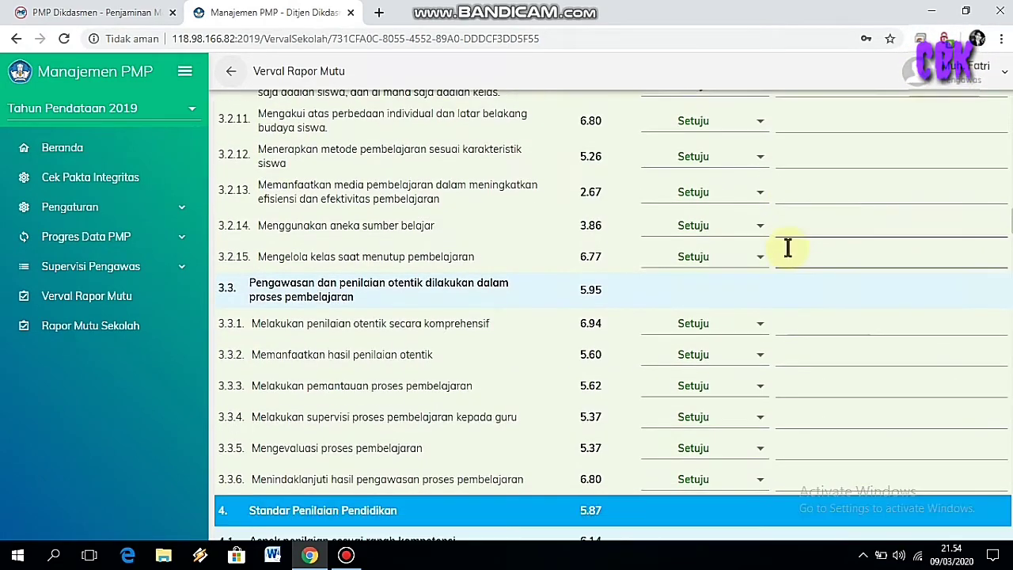
scroll(772, 265, "down", 20)
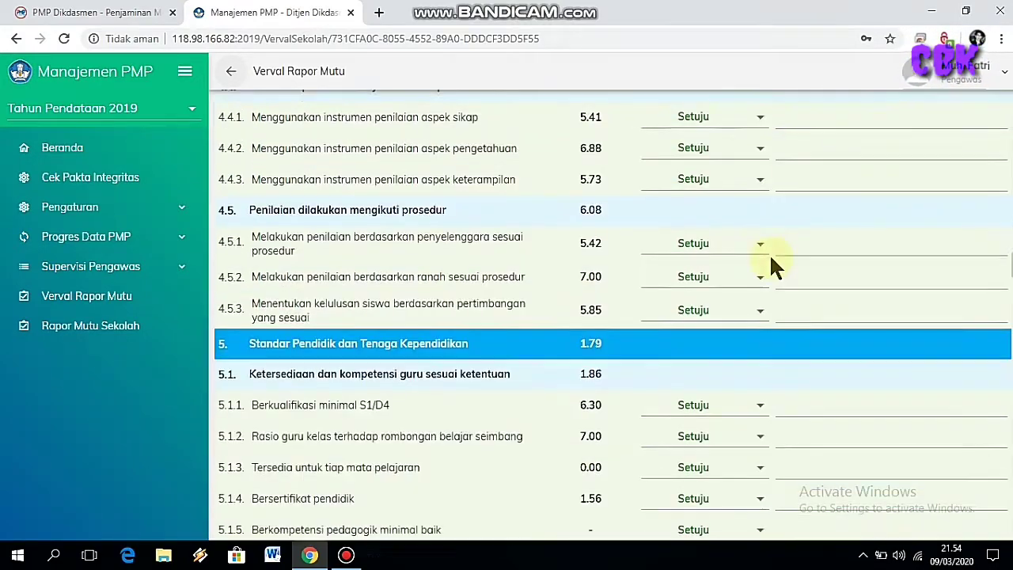
scroll(763, 269, "down", 16)
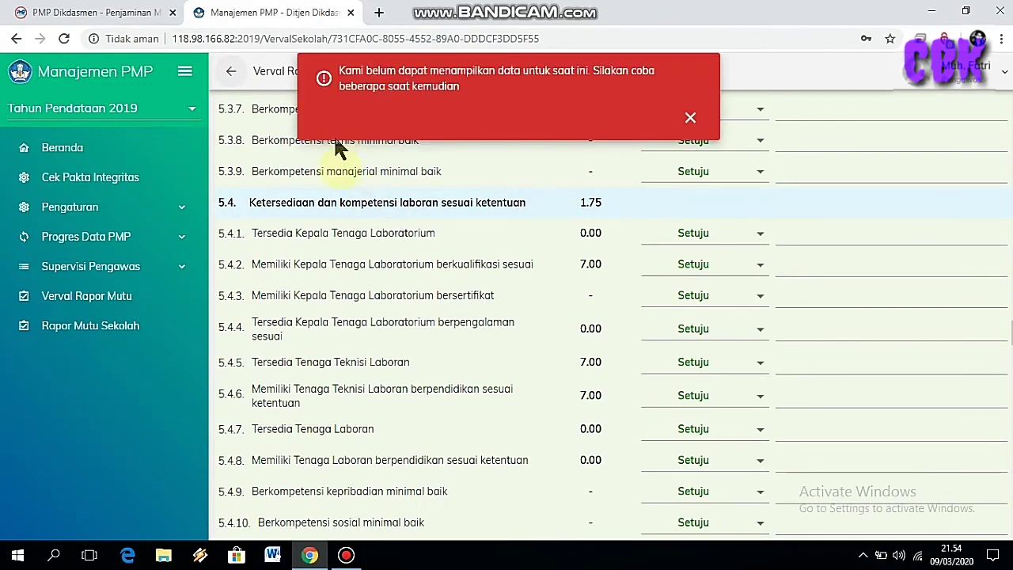
left_click(695, 121)
scroll(562, 261, "down", 13)
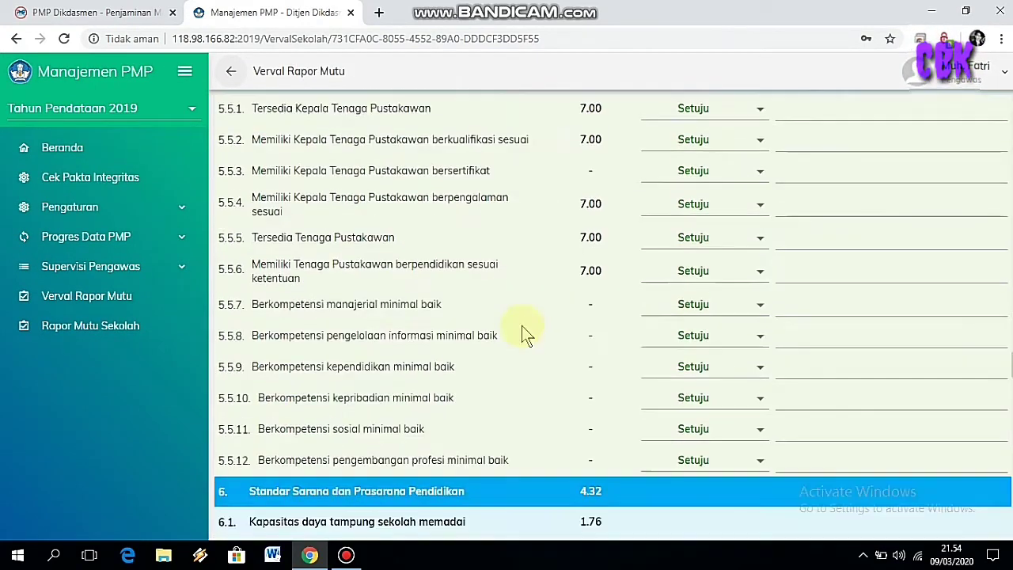
scroll(525, 335, "down", 11)
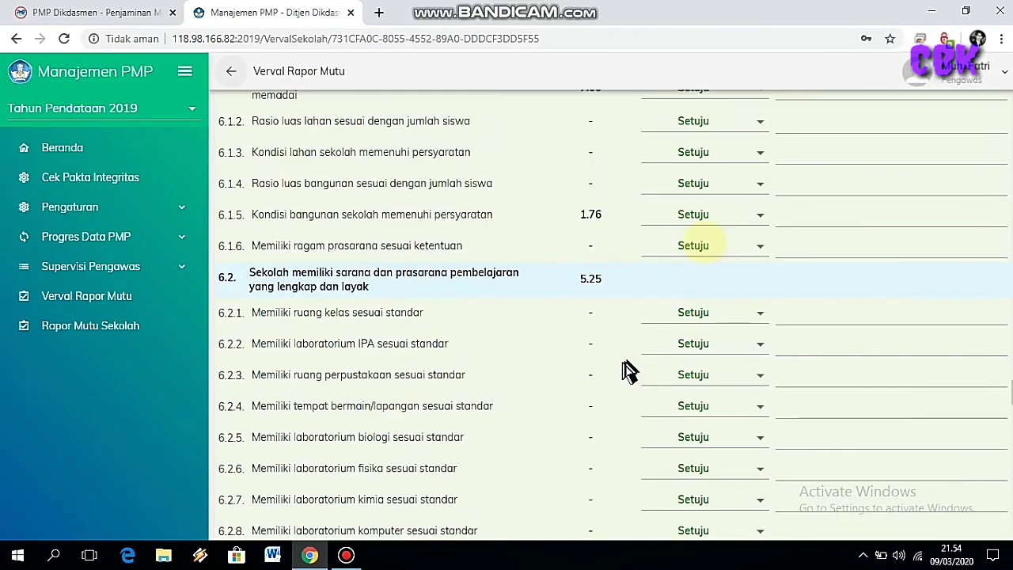
scroll(673, 317, "down", 3)
scroll(697, 351, "down", 7)
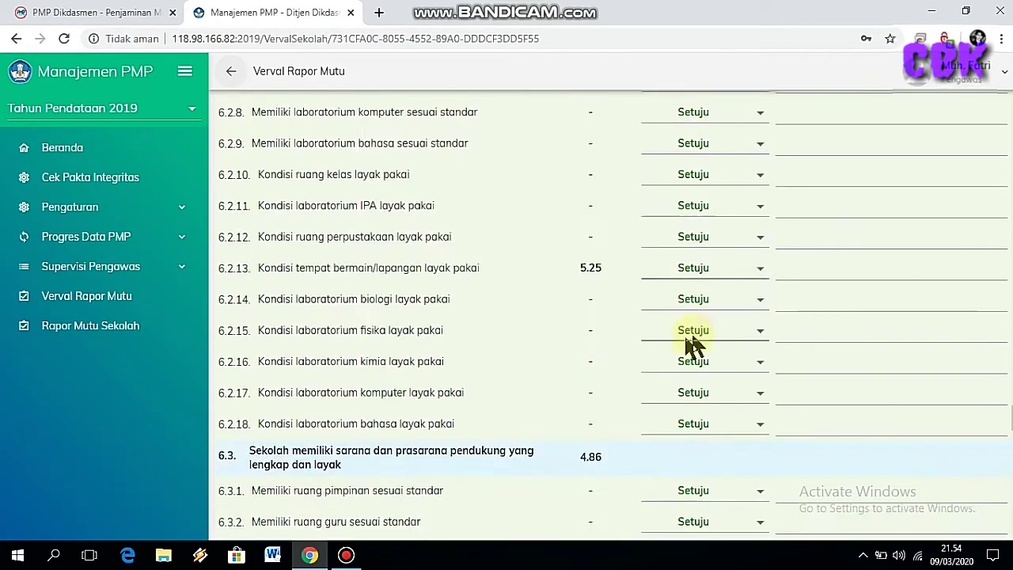
scroll(691, 343, "down", 20)
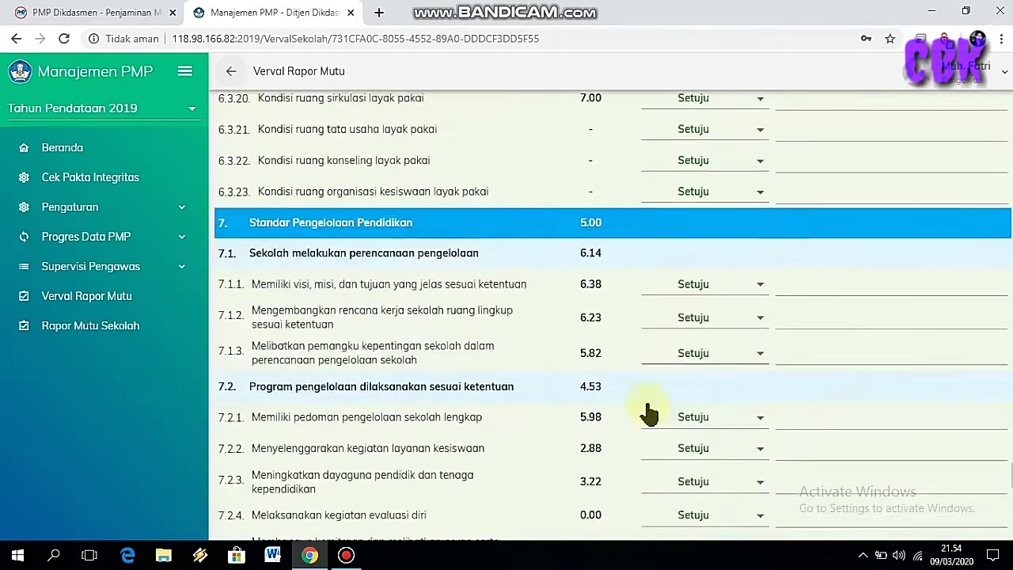
scroll(648, 412, "down", 20)
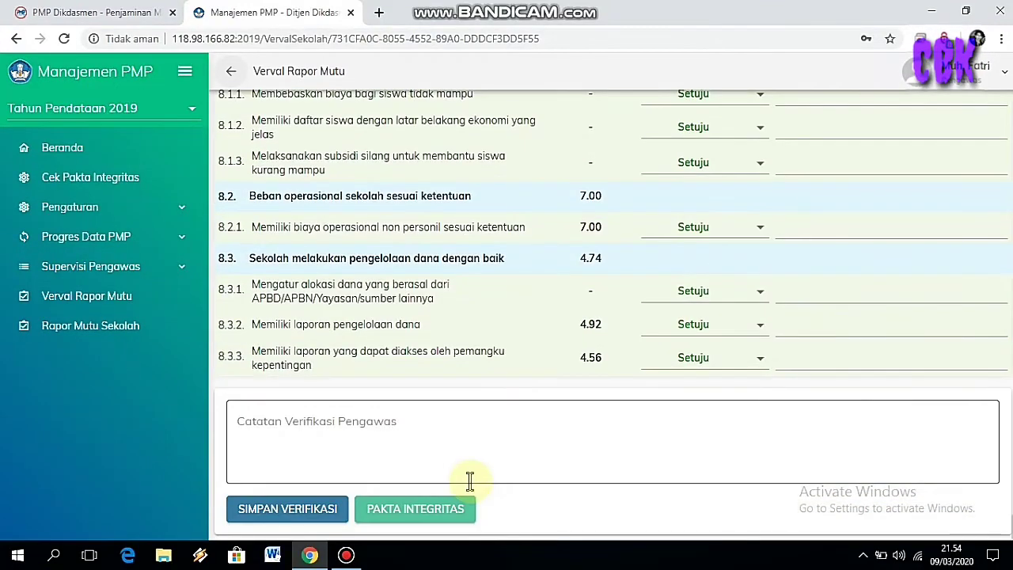
Place the cursor in Catatan Verifikasi Pengawas, recheck the last indicators, and try to save the verification without a note
left_click(287, 423)
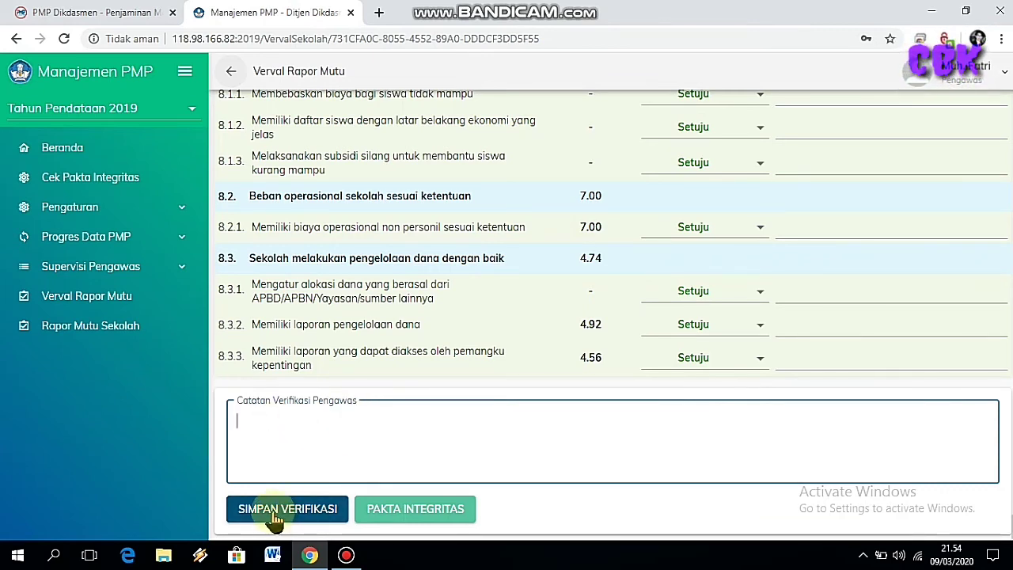
scroll(704, 193, "up", 3)
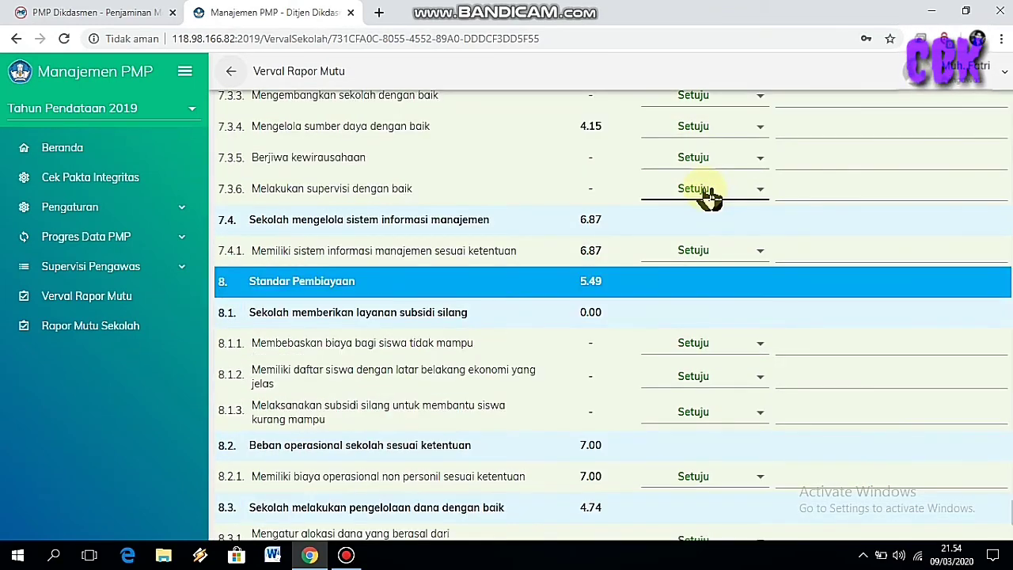
scroll(708, 198, "up", 1)
scroll(701, 212, "down", 4)
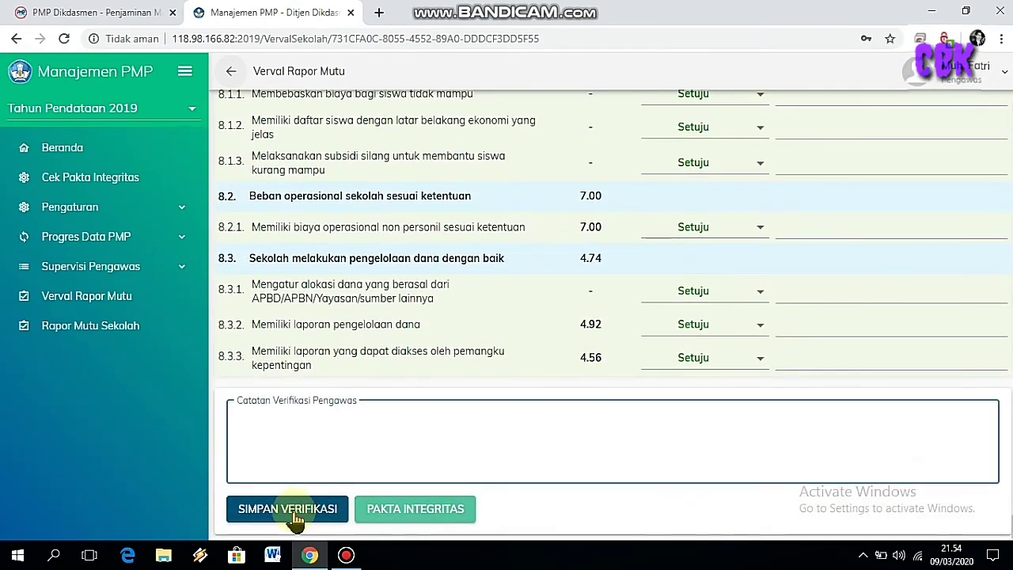
scroll(415, 351, "up", 2)
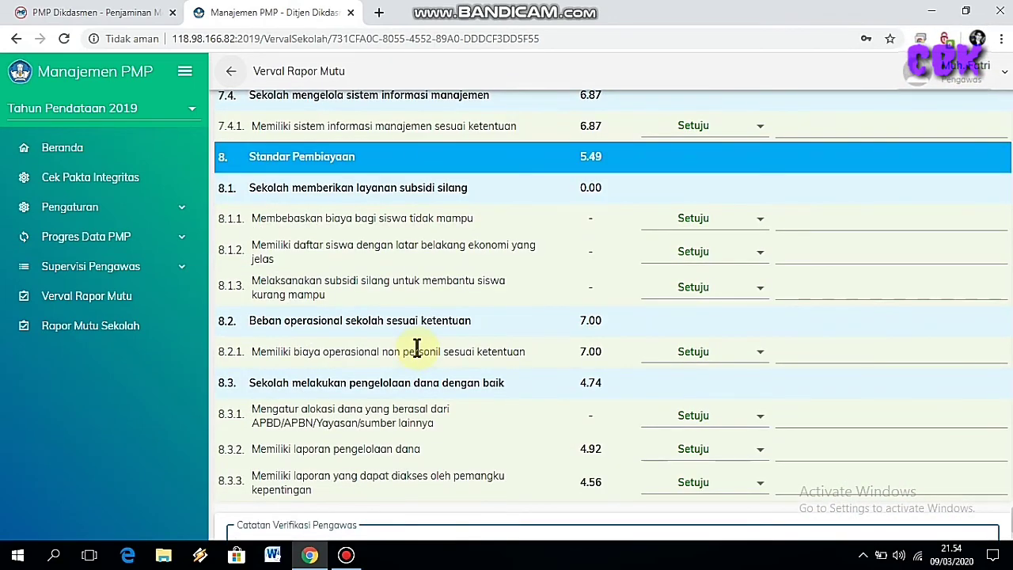
scroll(417, 351, "up", 2)
scroll(417, 351, "down", 2)
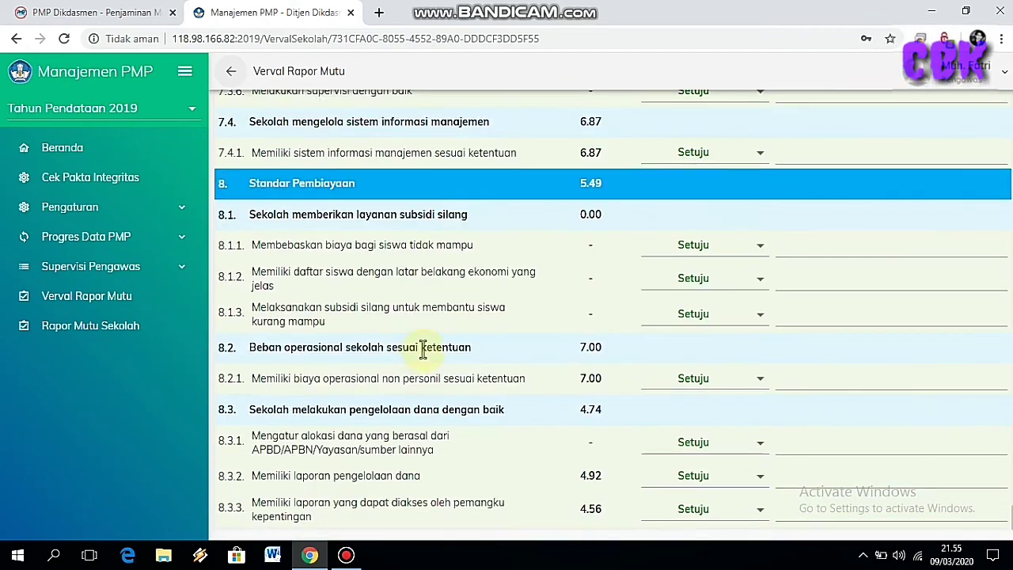
scroll(423, 353, "down", 2)
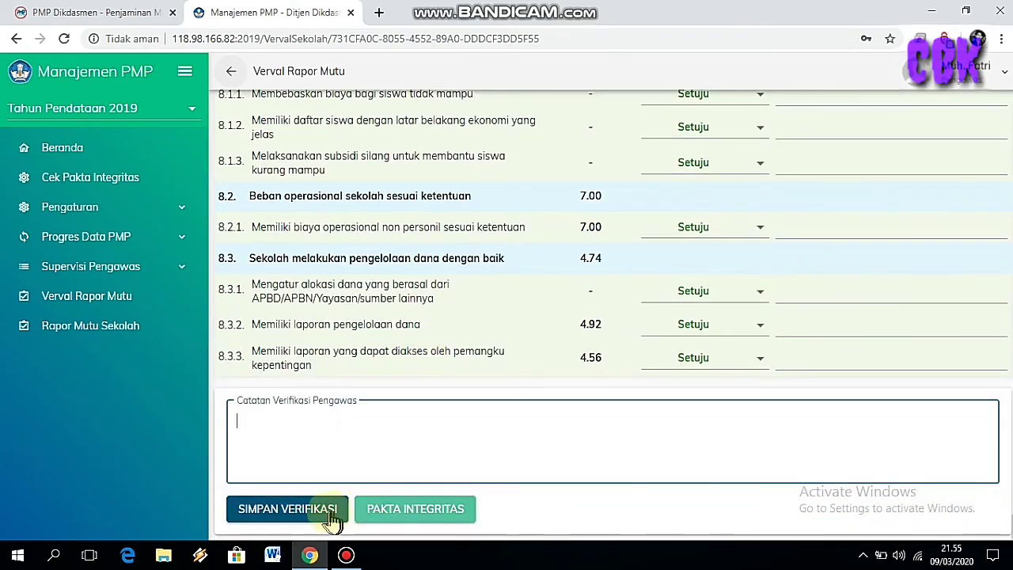
left_click(324, 513)
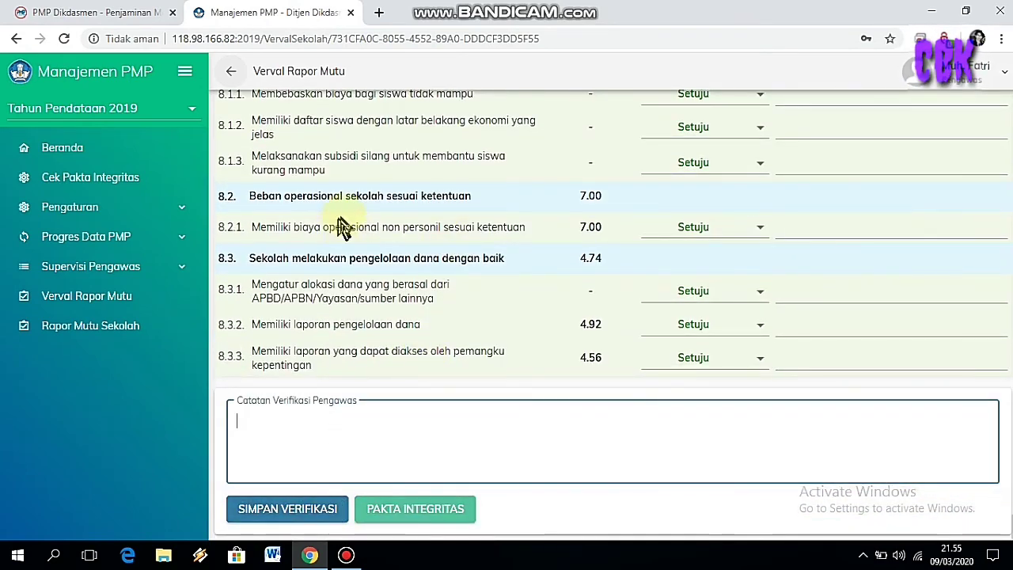
scroll(328, 399, "up", 4)
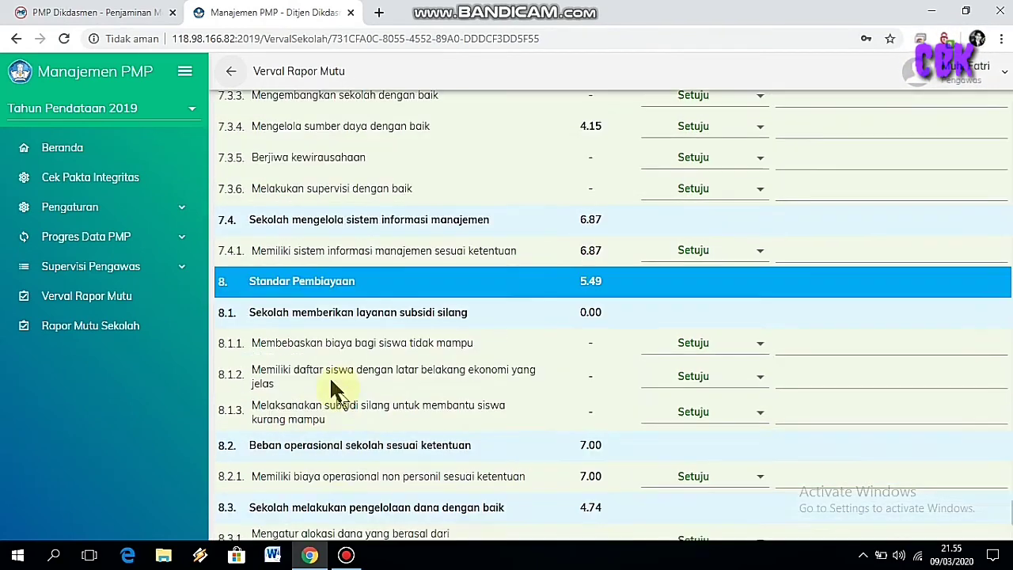
scroll(332, 380, "up", 4)
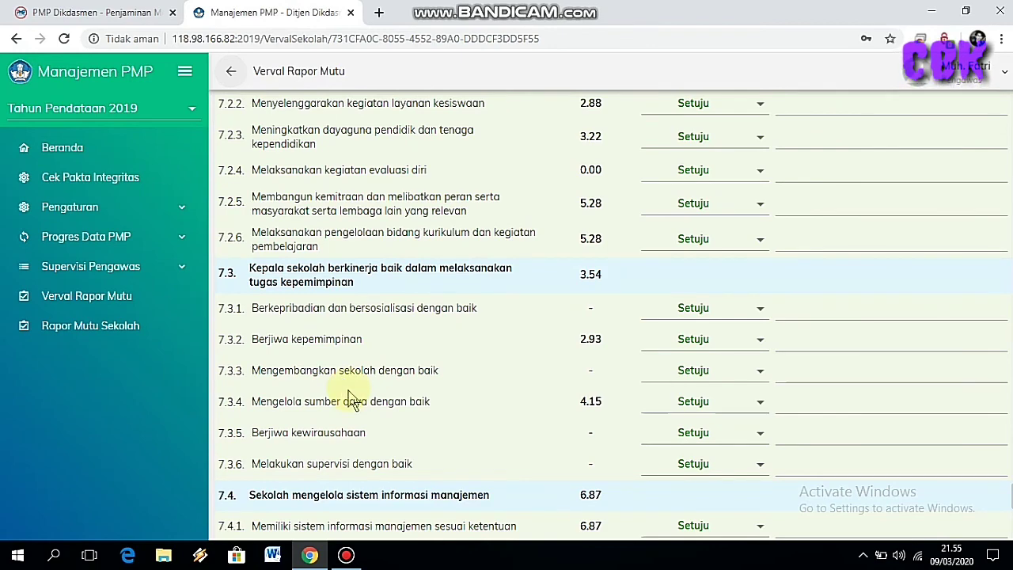
scroll(351, 399, "up", 5)
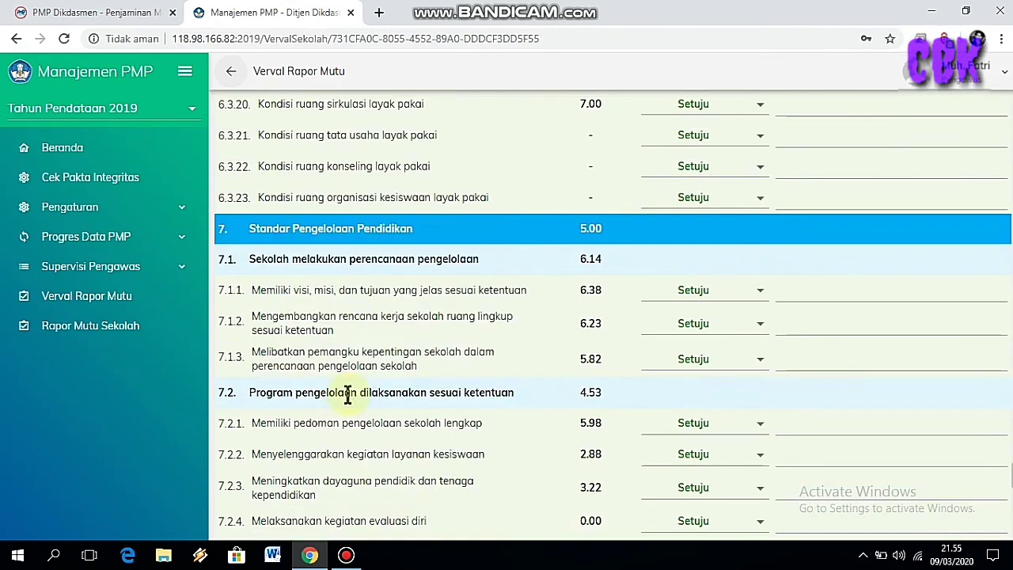
scroll(350, 386, "up", 2)
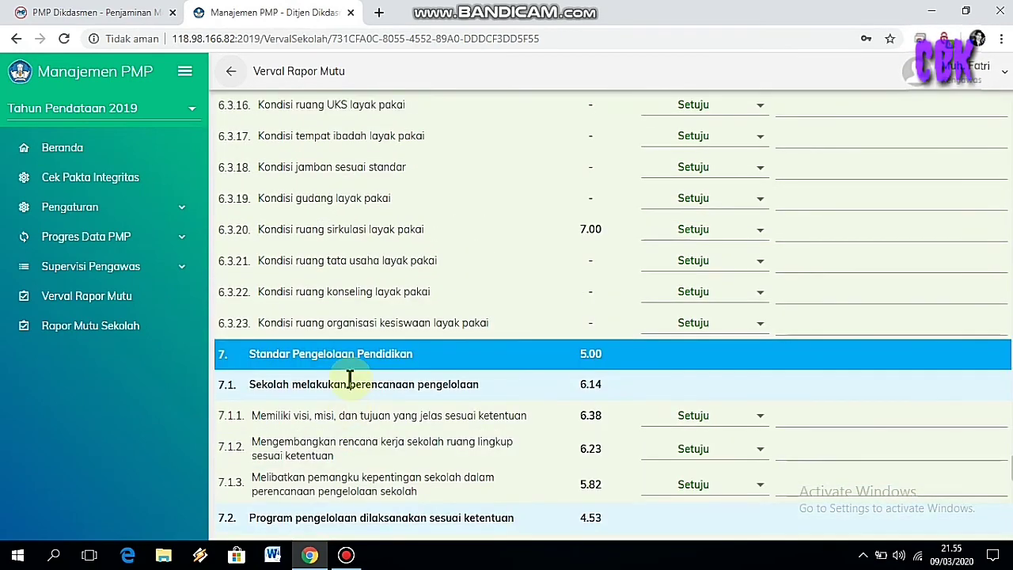
scroll(354, 383, "up", 9)
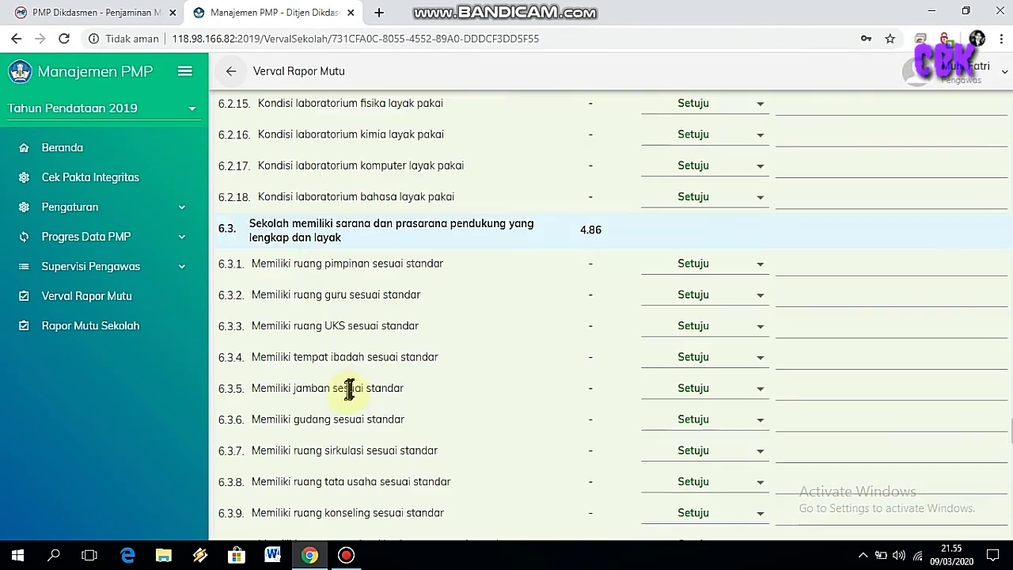
scroll(346, 412, "down", 2)
left_click(346, 555)
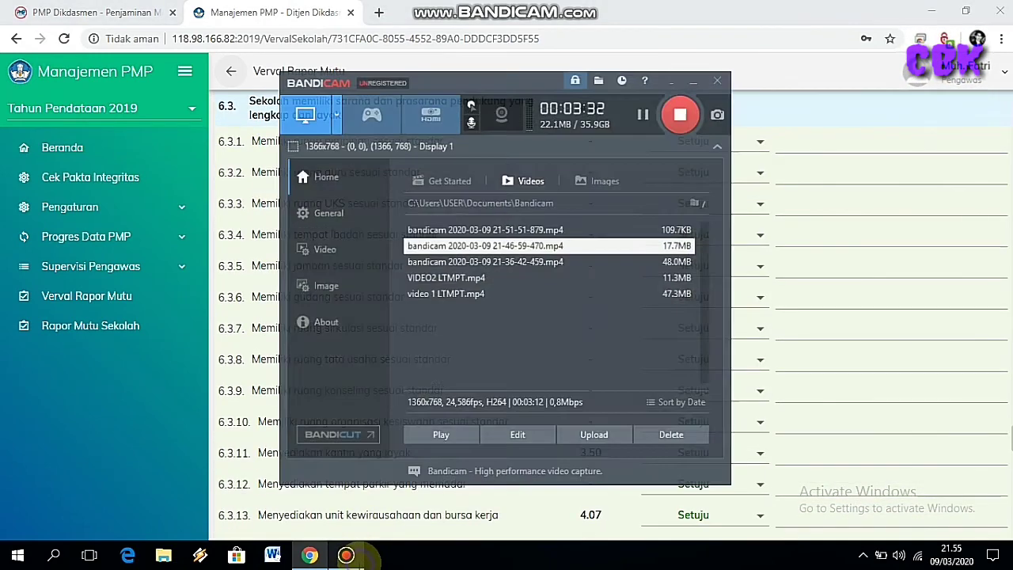